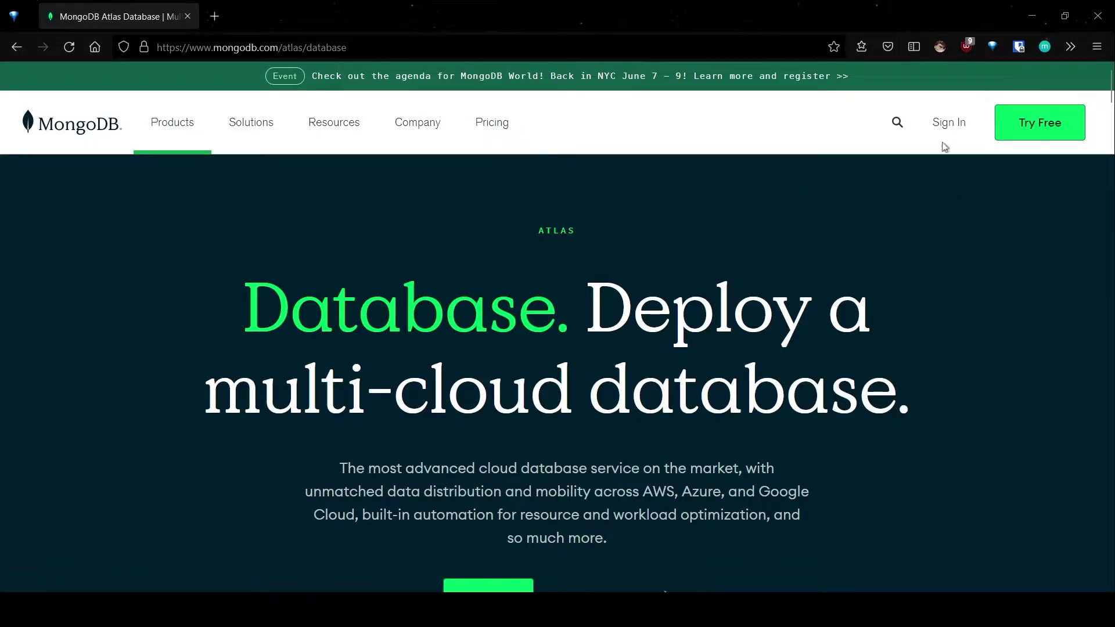
Step: Sign in to MongoDB Atlas with the account email and password to reach Project 0's Database Deployments
click(951, 125)
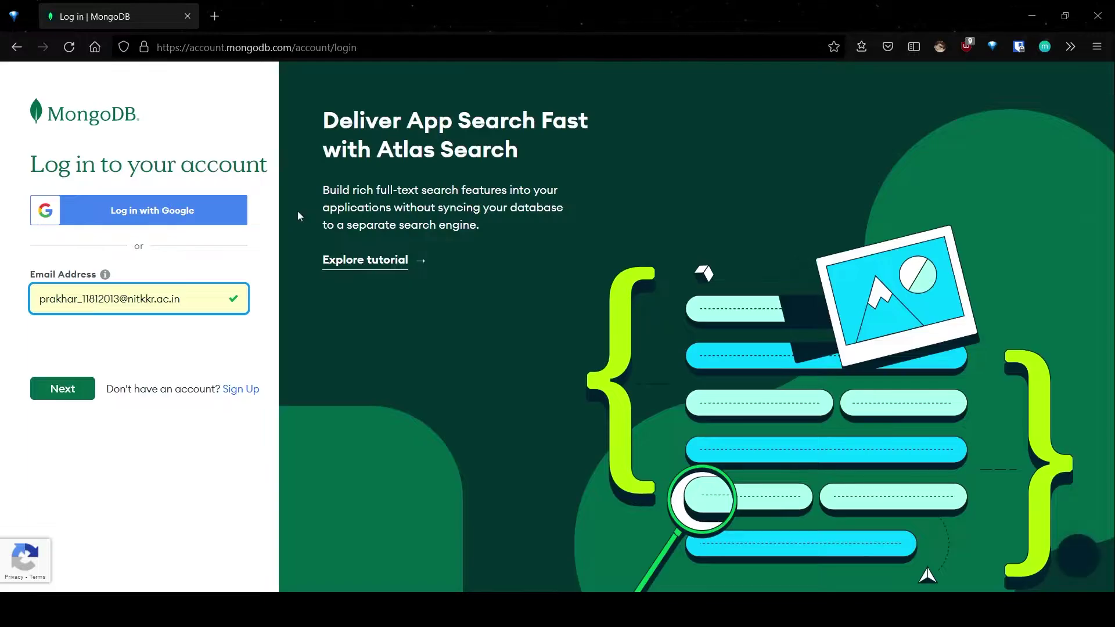
click(214, 376)
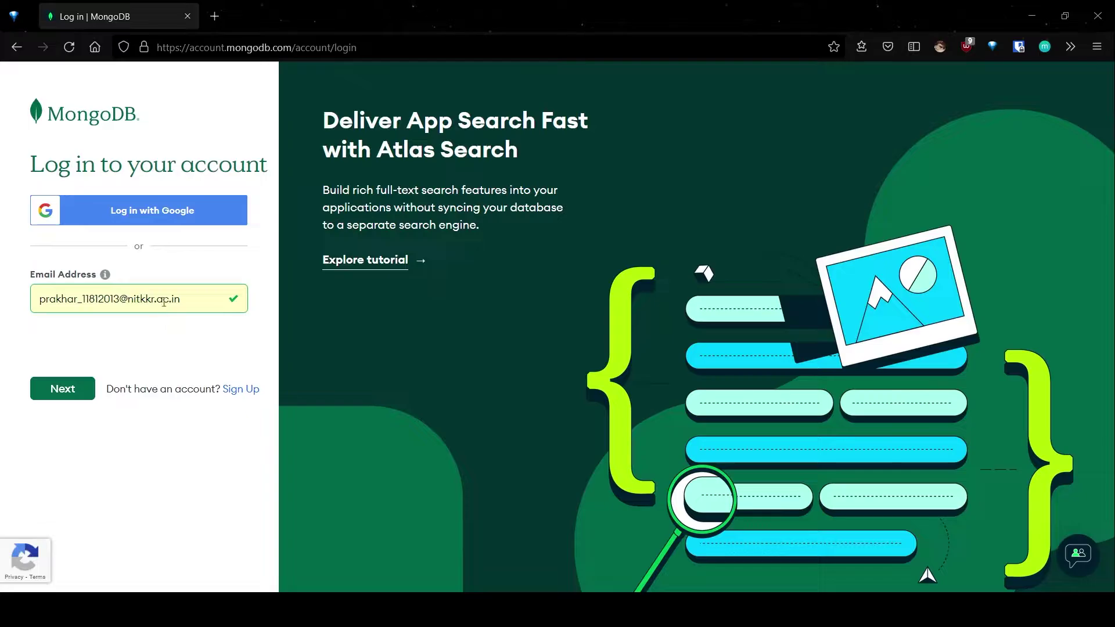
click(77, 391)
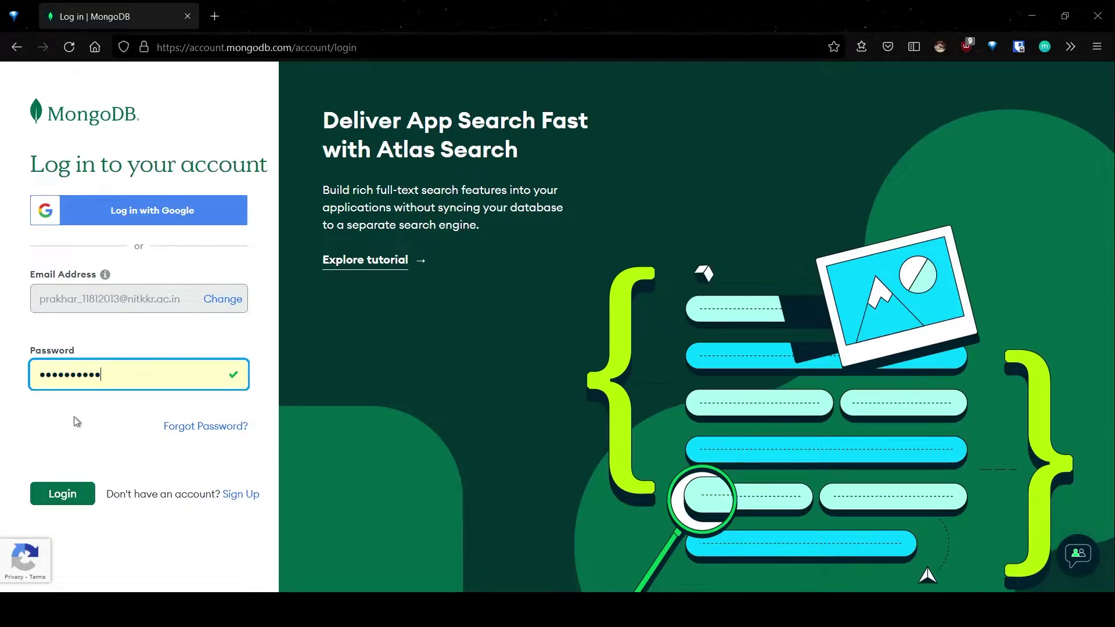
click(80, 493)
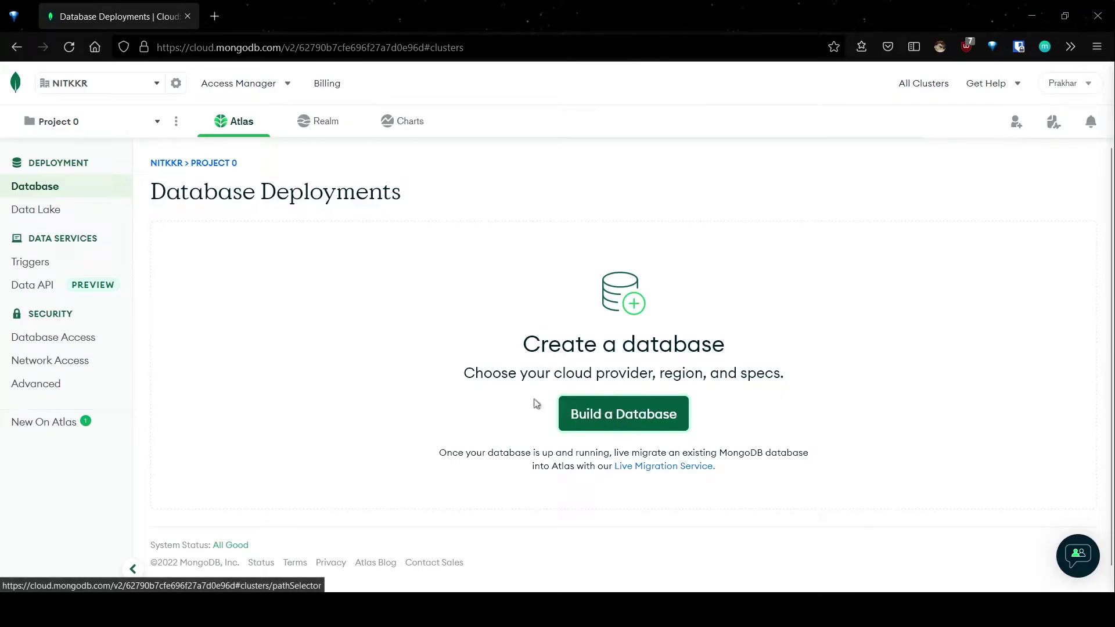
Step: Start building a database, dismiss the INR currency notice, and choose the Shared (FREE) cluster
click(651, 415)
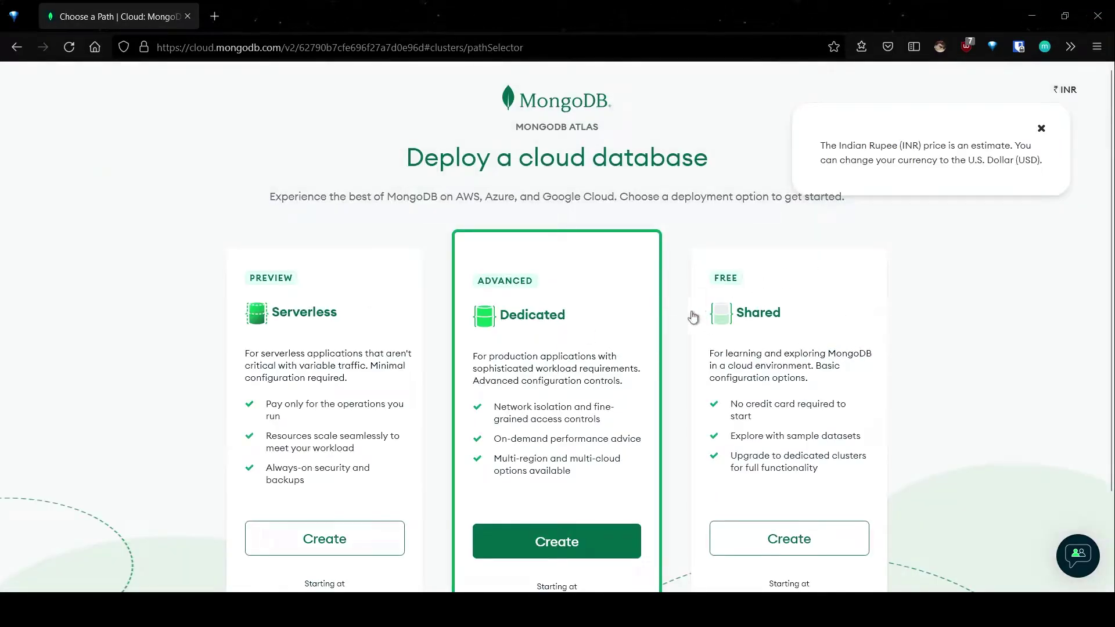
click(1043, 130)
scroll(770, 304, down, 3)
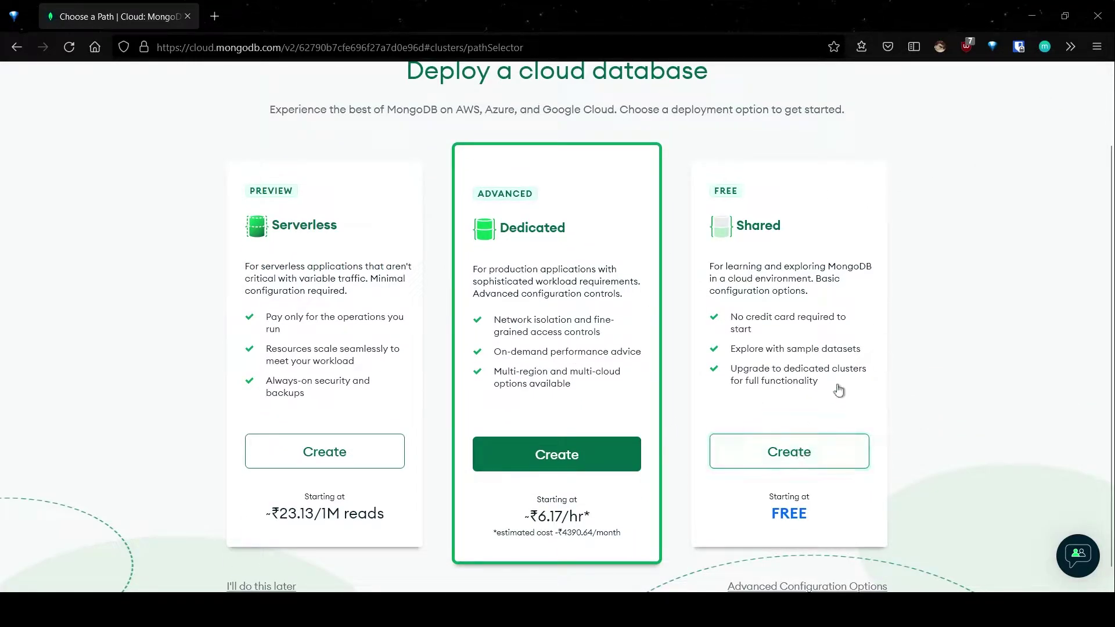
scroll(841, 387, down, 1)
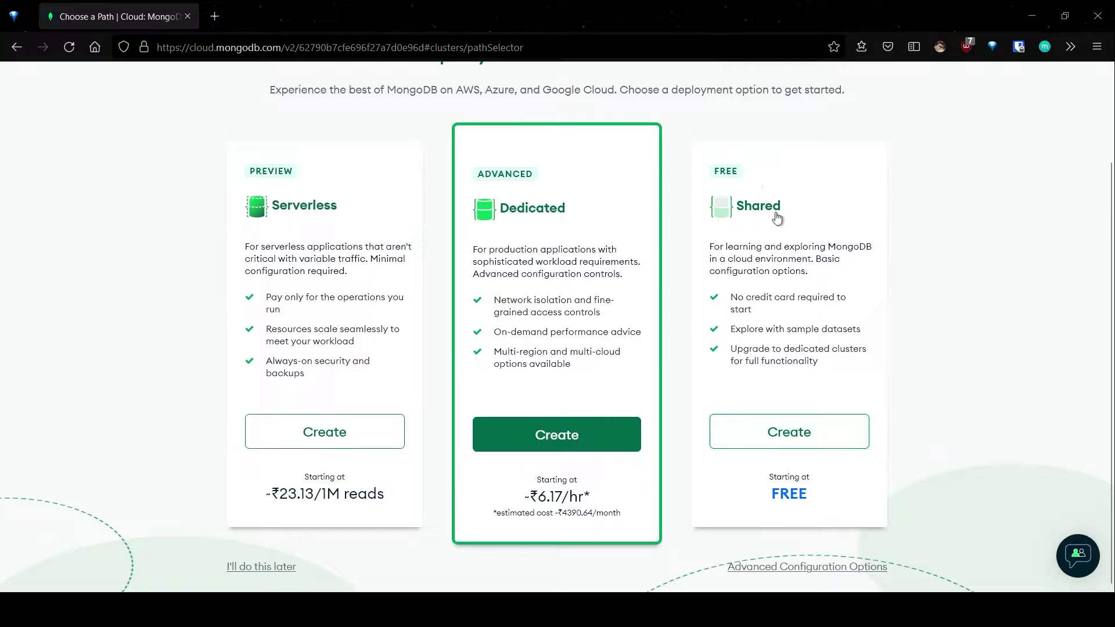
click(791, 434)
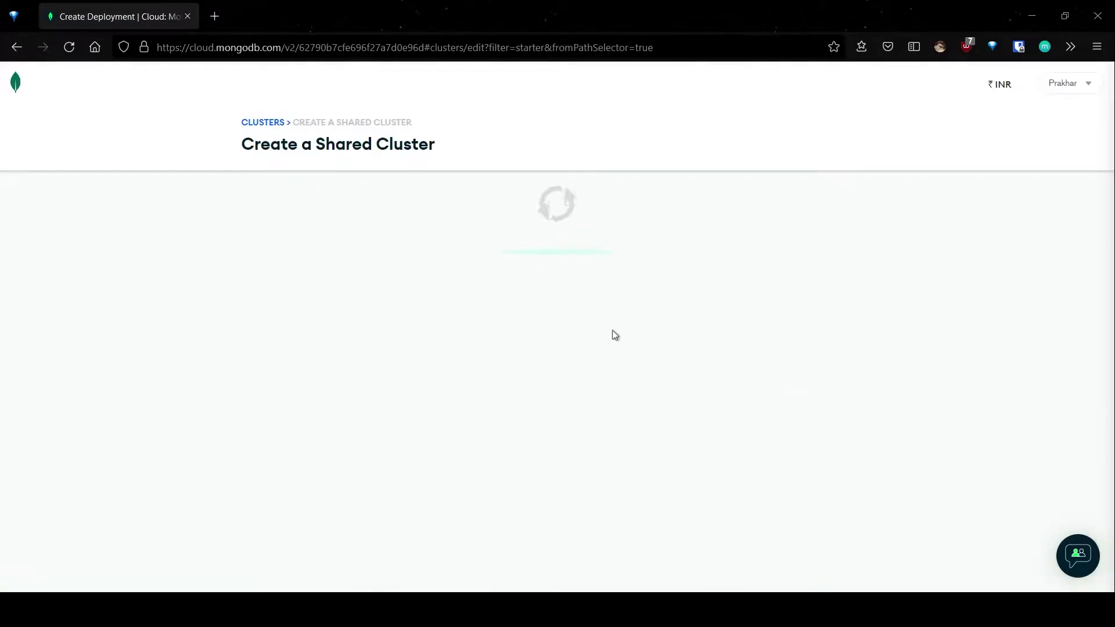
scroll(620, 325, down, 2)
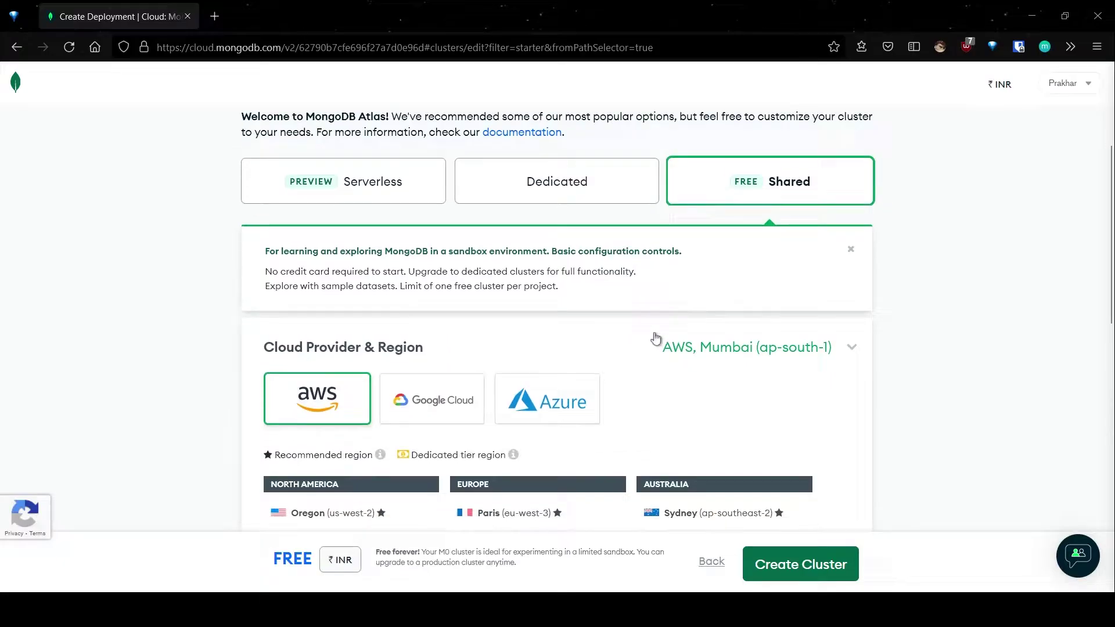
Step: Dismiss the shared-cluster note and review the regions, keeping AWS Mumbai (ap-south-1)
click(851, 249)
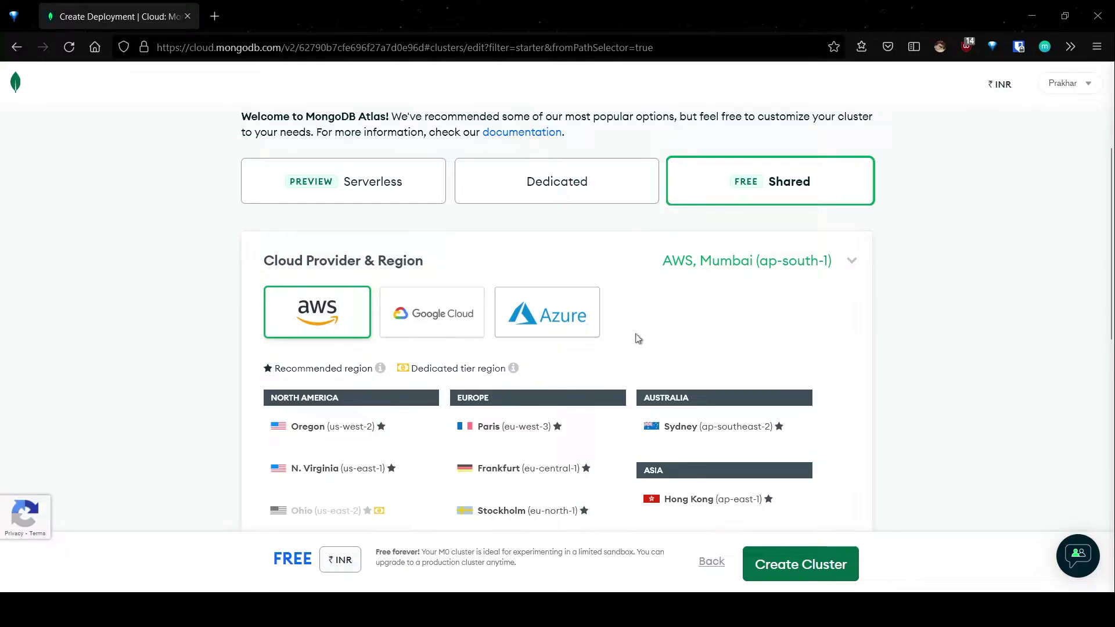
scroll(638, 337, down, 3)
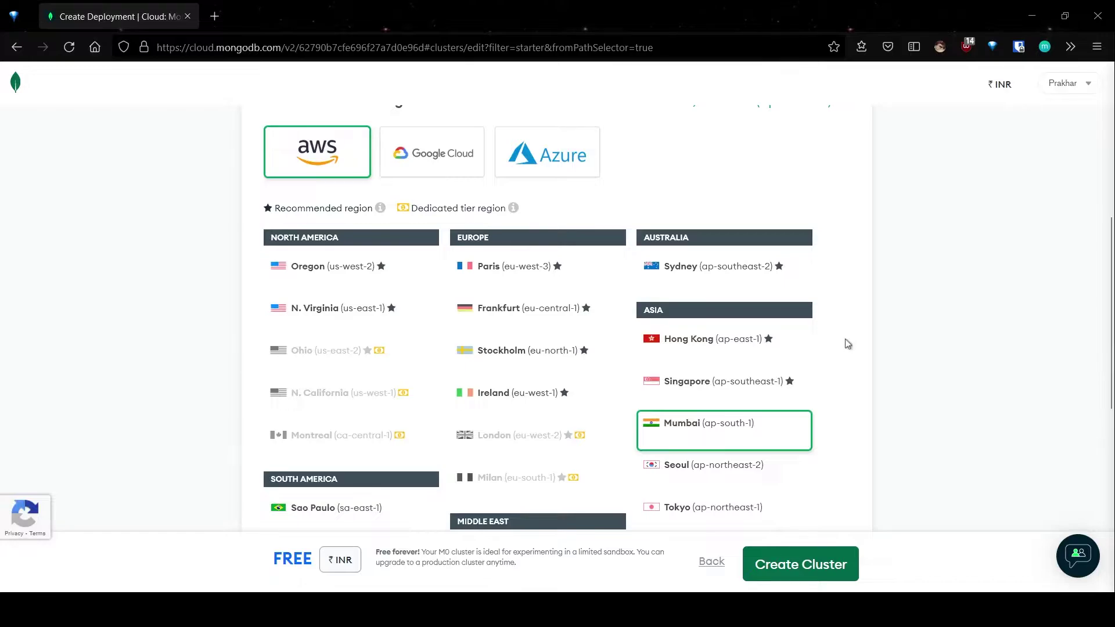
scroll(848, 344, down, 1)
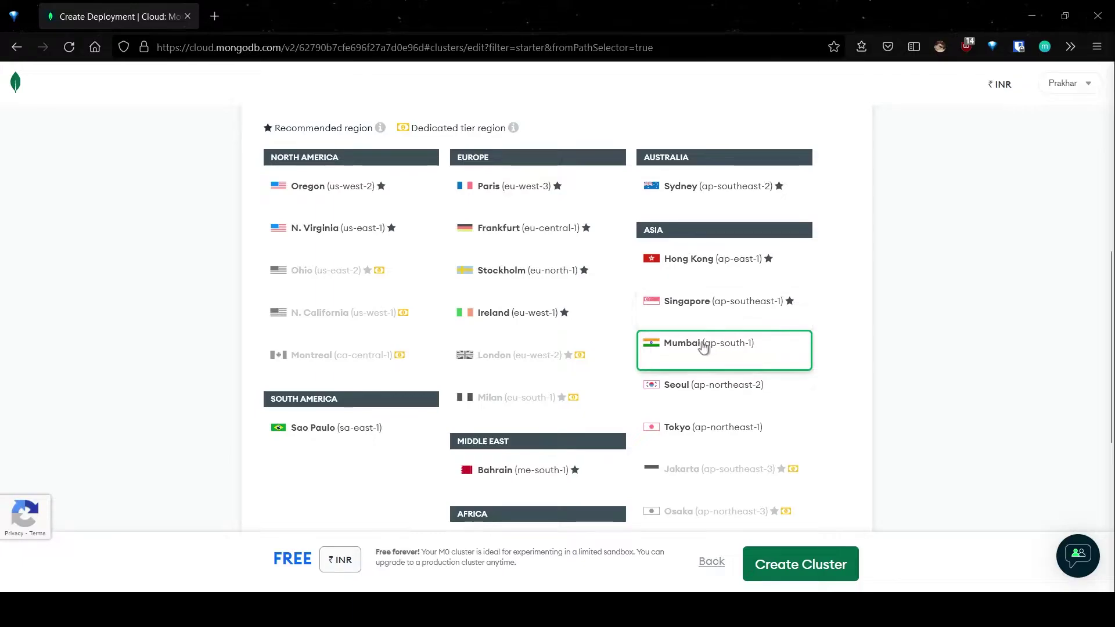
scroll(824, 357, down, 2)
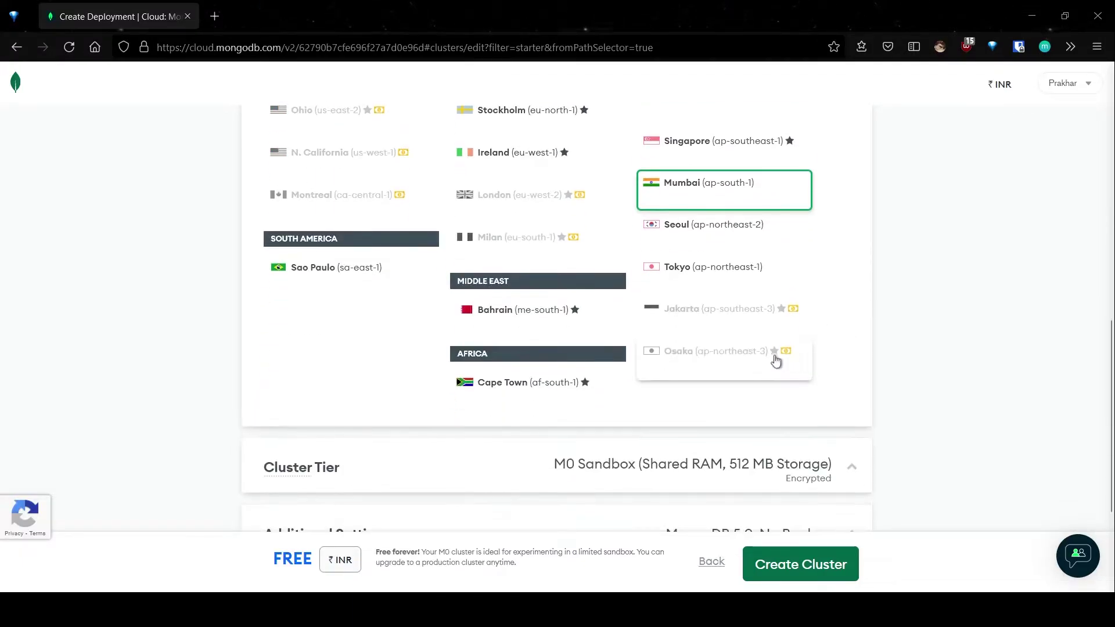
scroll(776, 361, down, 1)
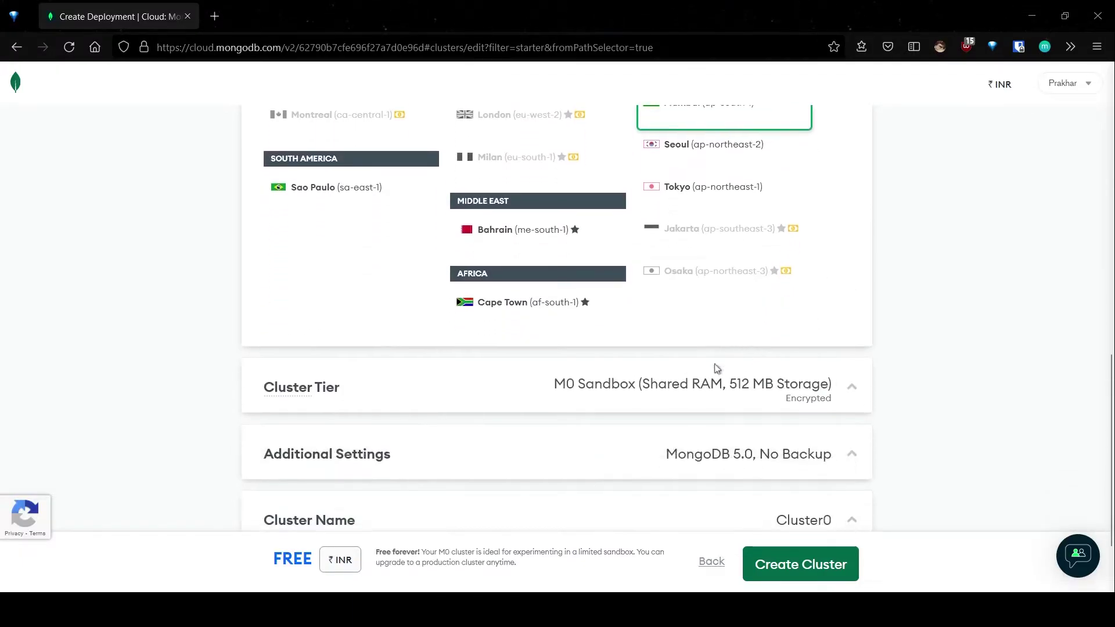
Step: Expand Cluster Tier and Additional Settings to confirm M0 Sandbox and MongoDB 5.0 with no backup
click(841, 394)
scroll(787, 380, down, 2)
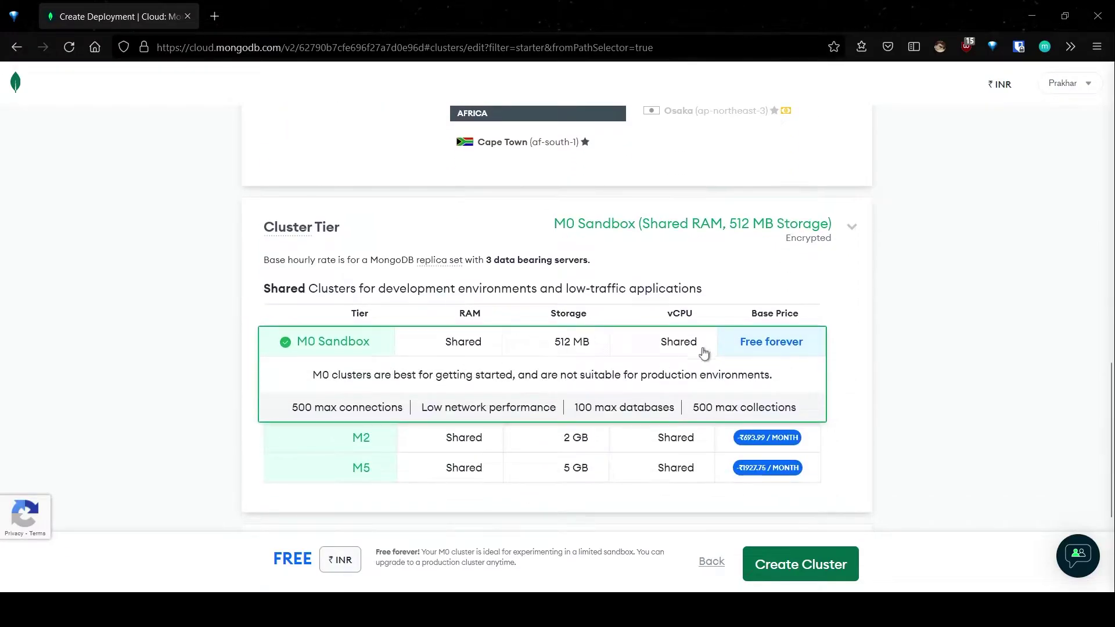
scroll(704, 353, down, 1)
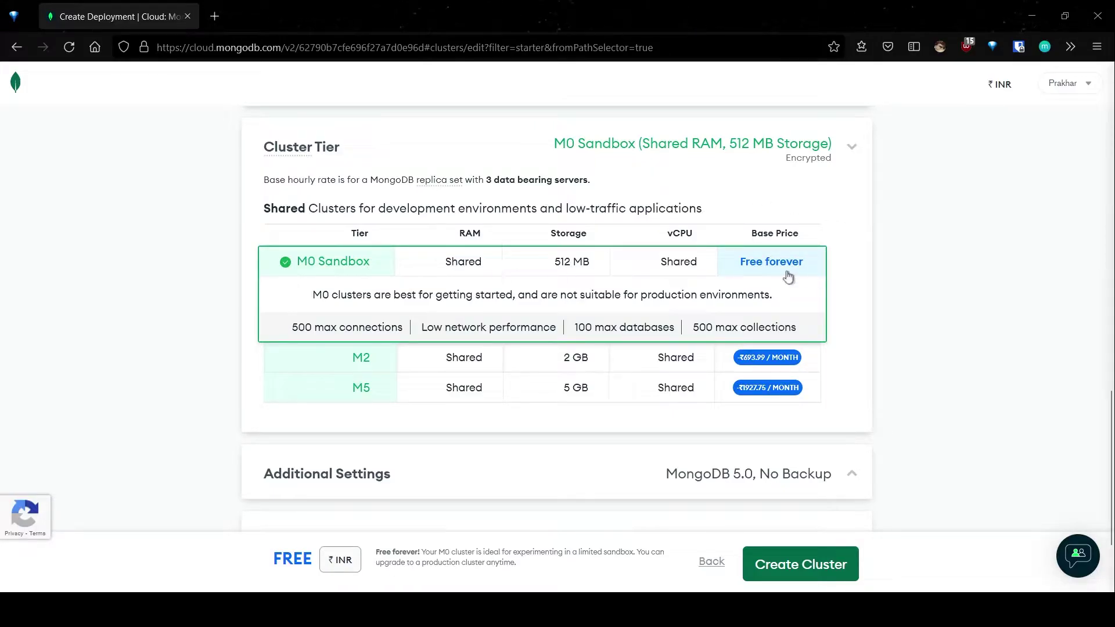
scroll(772, 272, down, 2)
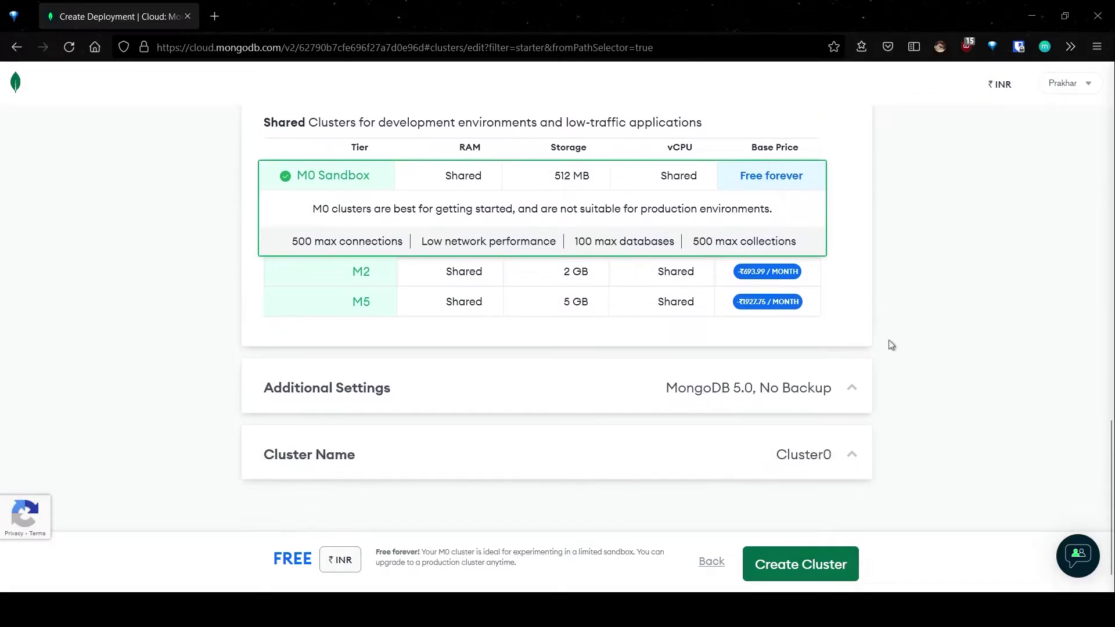
click(843, 385)
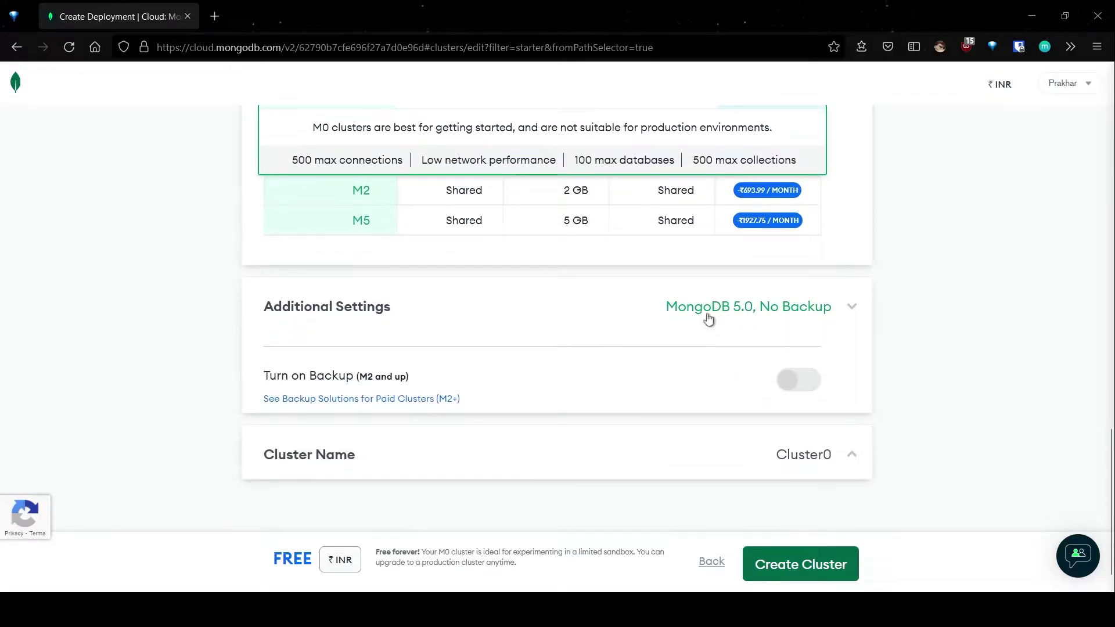
mouse_move(795, 382)
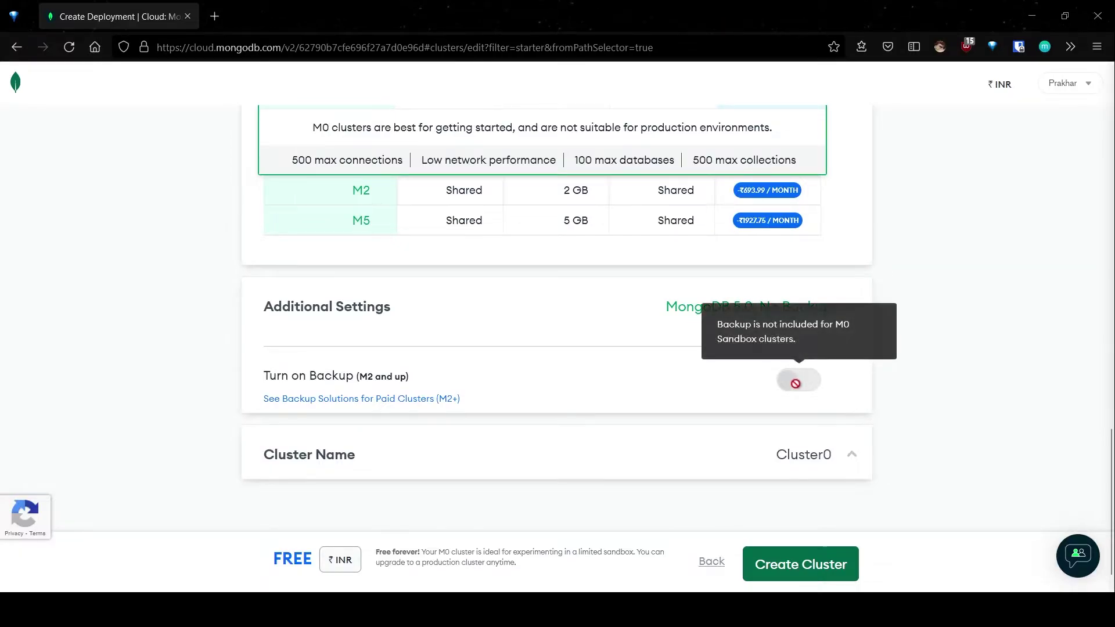
Step: Rename the cluster from Cluster0 to BigDataLab and create it
click(843, 455)
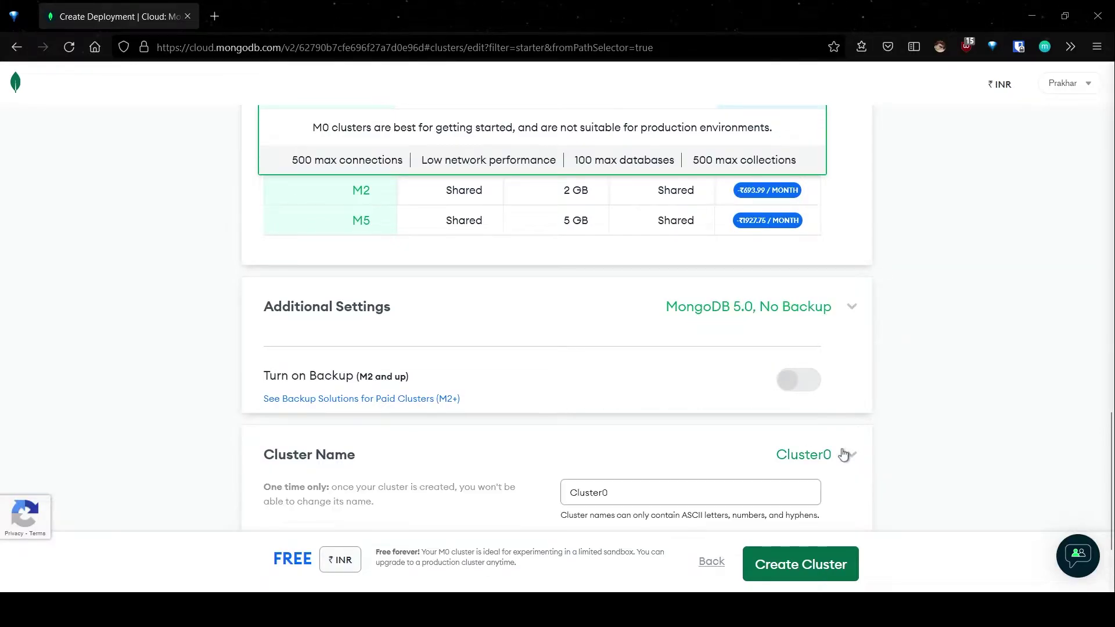
double_click(634, 406)
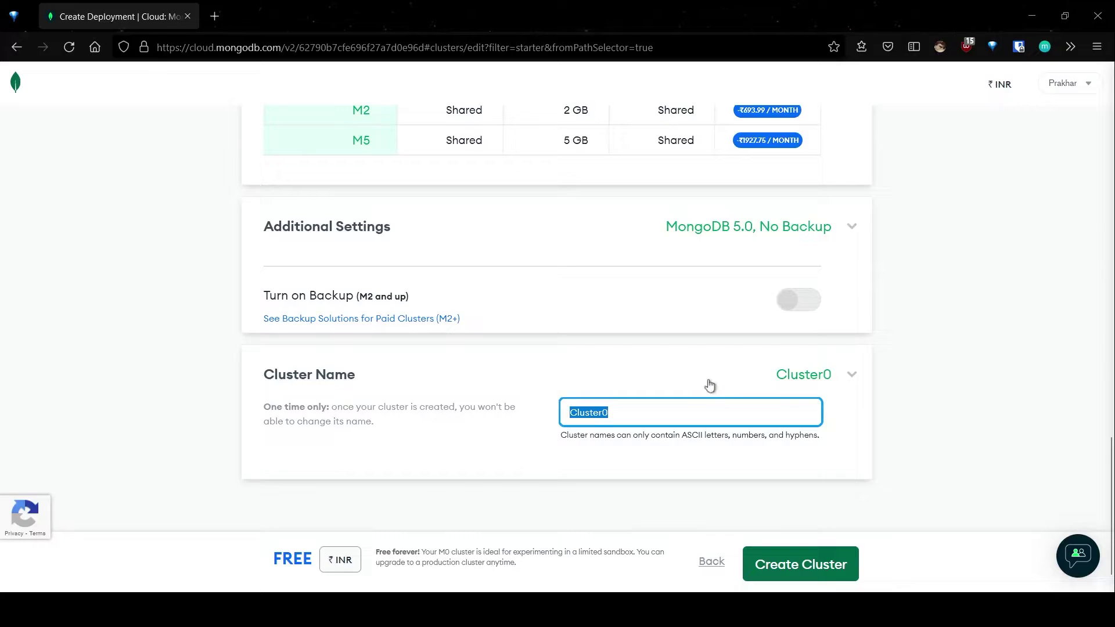
text(Big)
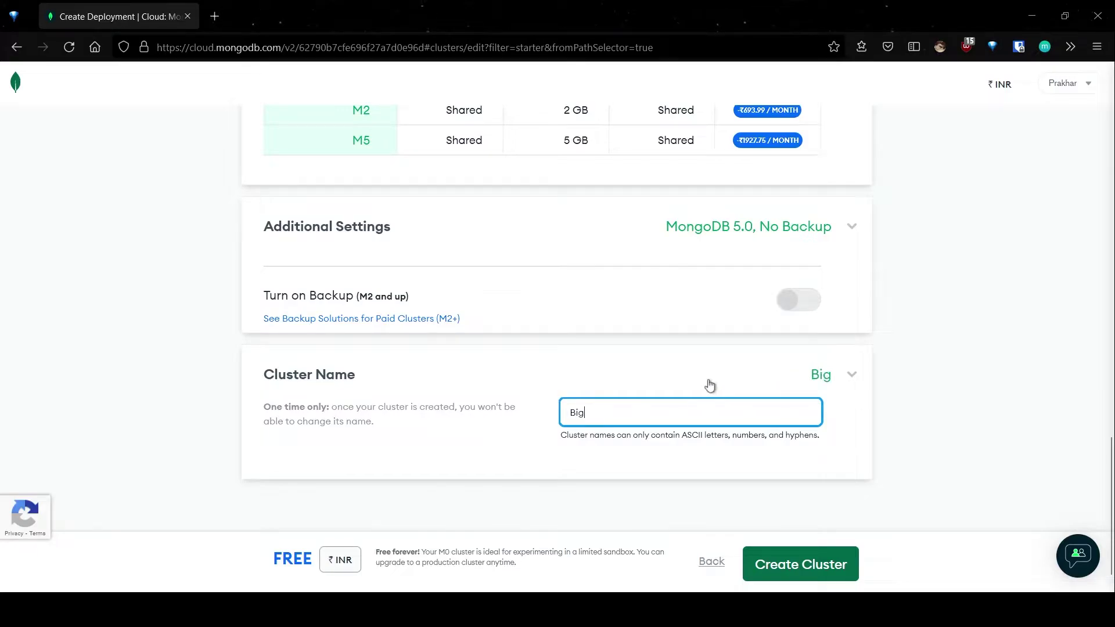
text( Data)
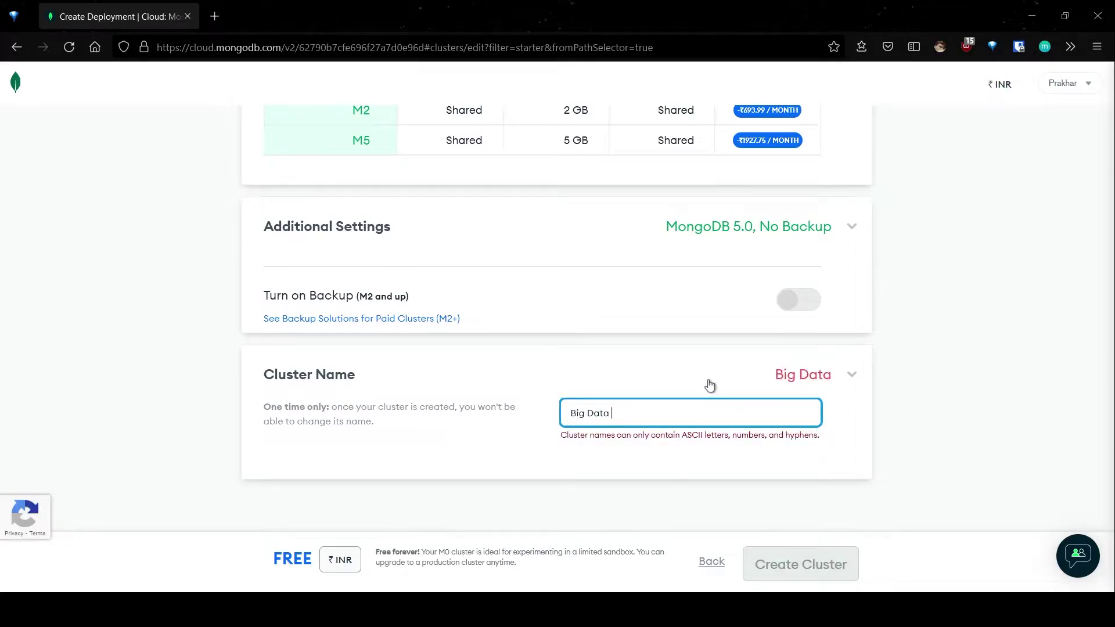
text( Lab)
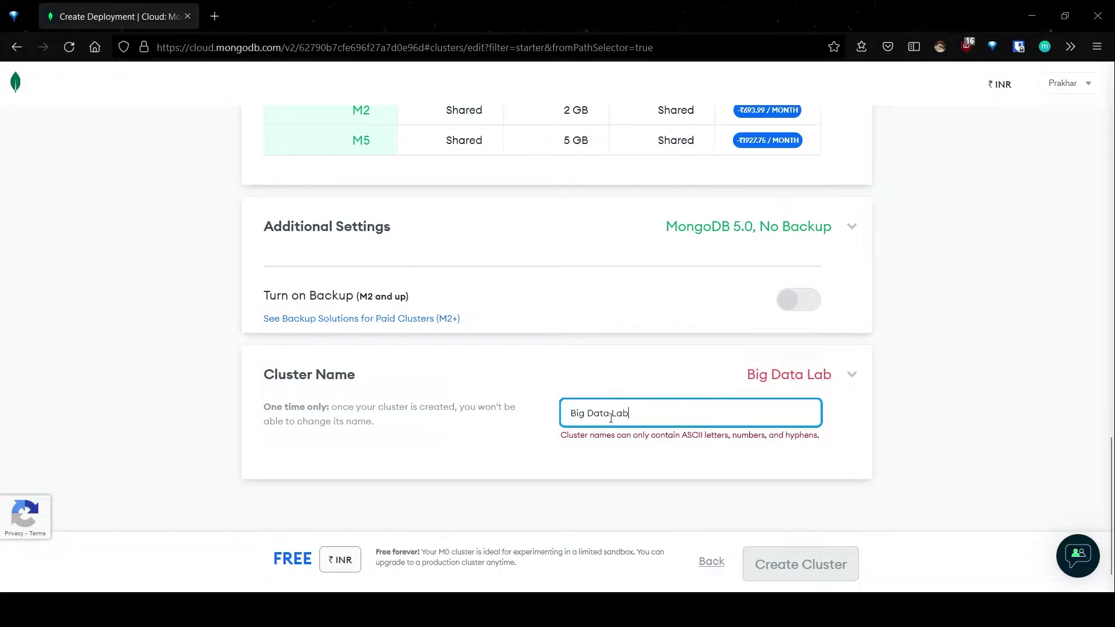
key(BackSpace)
key(Left)
key(Left)
key(BackSpace)
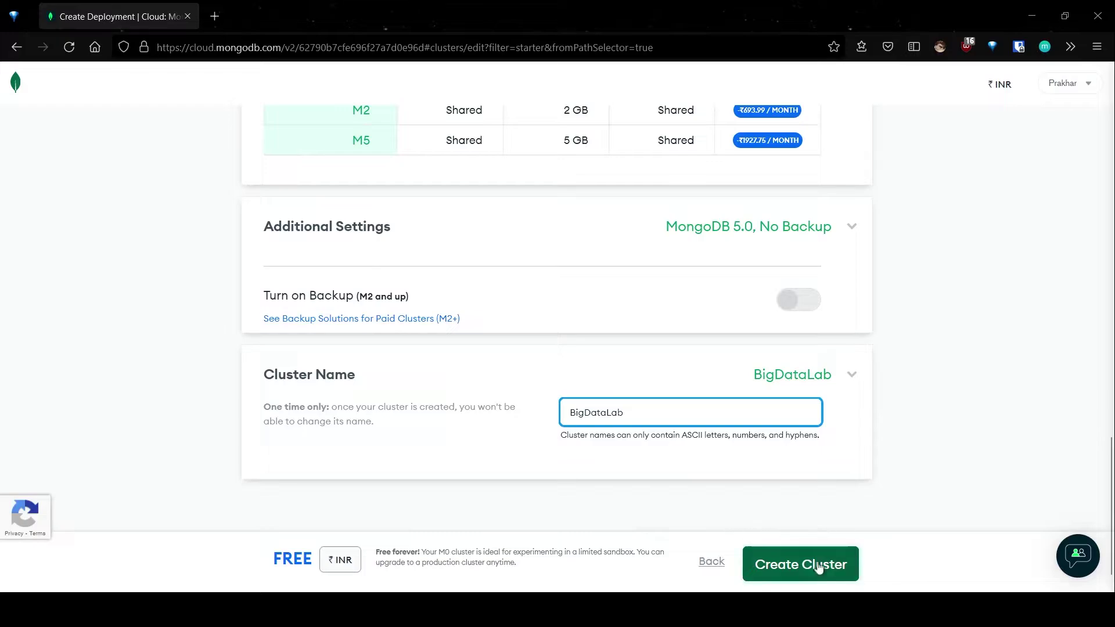
click(841, 571)
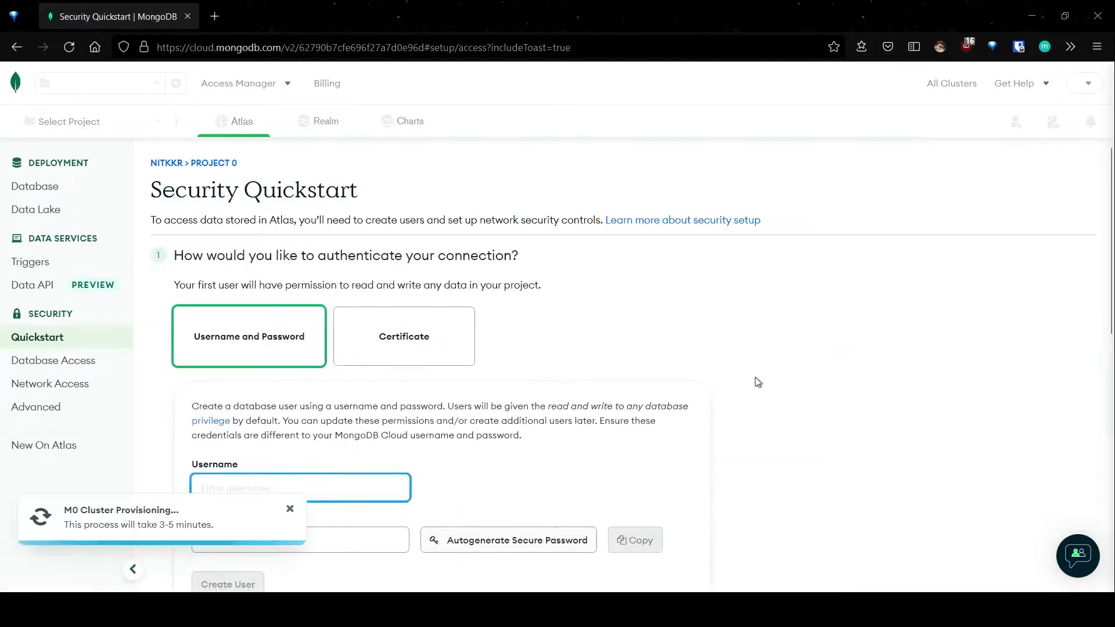
Step: Enter a username and a short password for the new database user and submit it
scroll(598, 366, down, 2)
scroll(497, 367, up, 2)
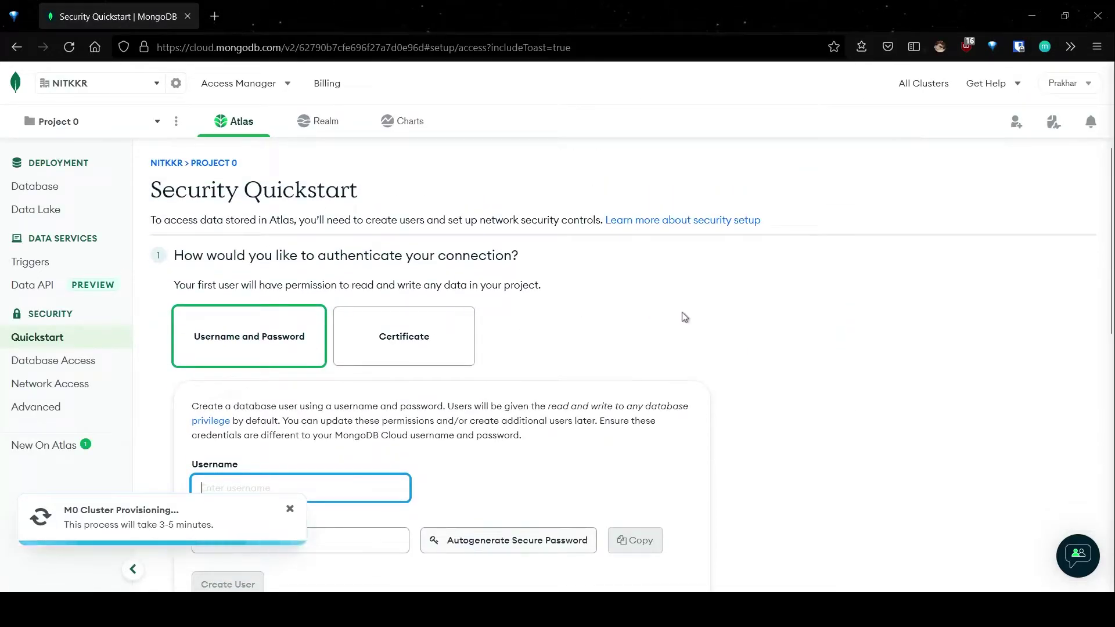
scroll(459, 409, down, 3)
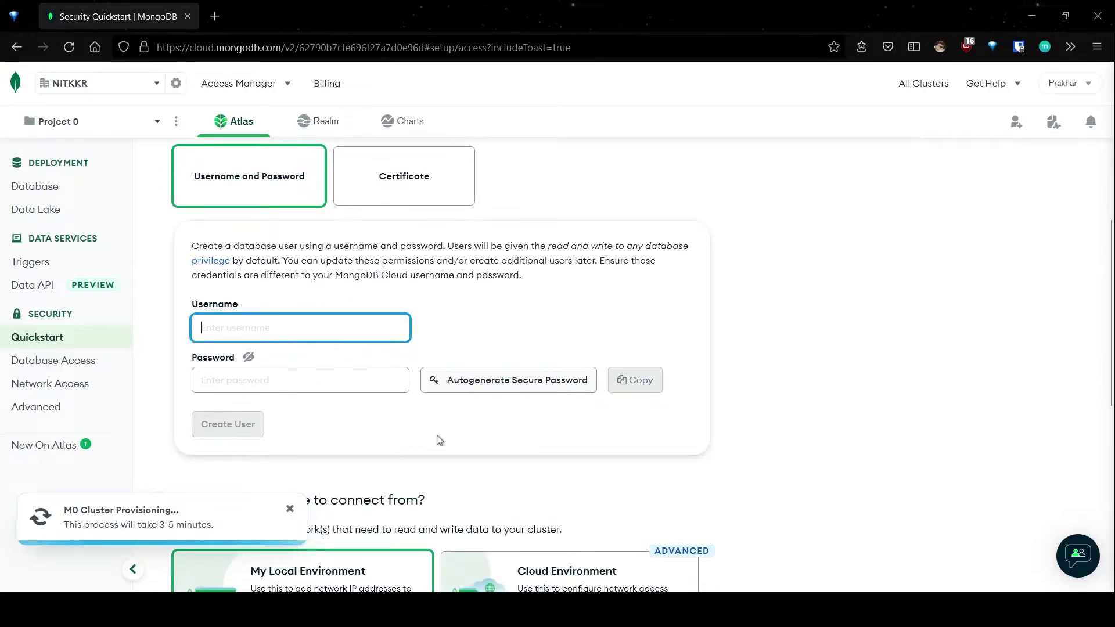
scroll(440, 441, up, 3)
scroll(462, 410, down, 3)
scroll(450, 383, up, 3)
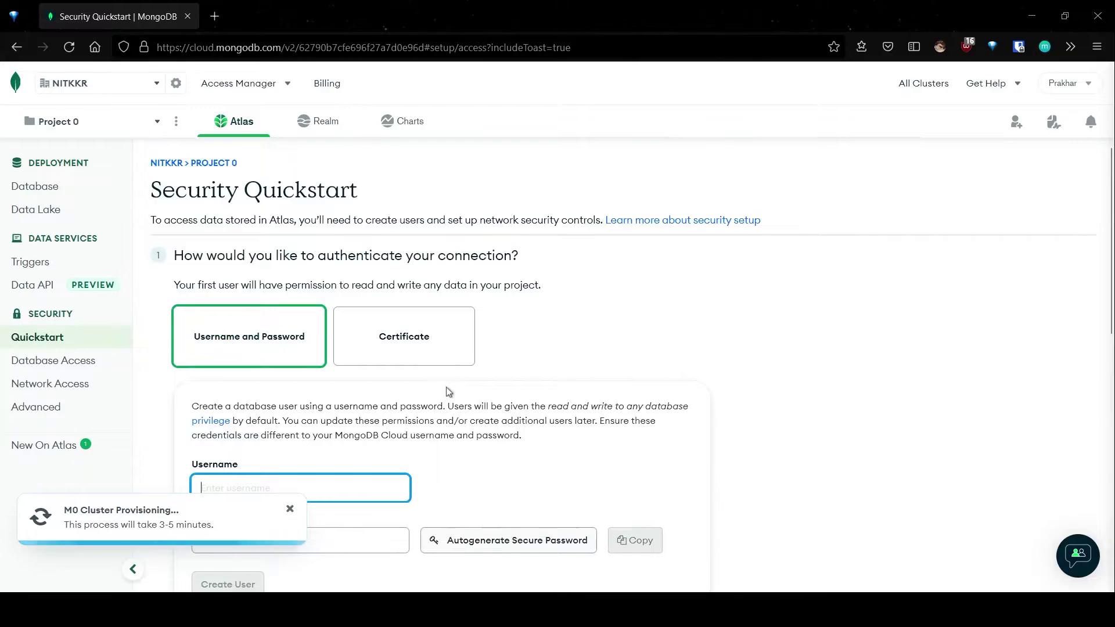
scroll(448, 391, down, 3)
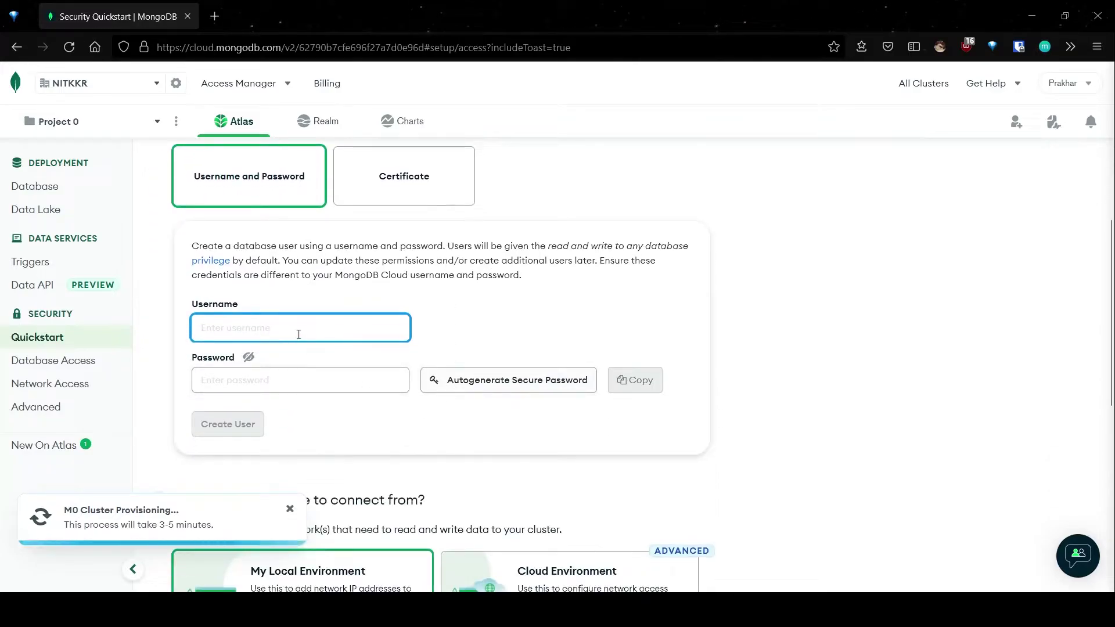
text(admin)
key(Tab)
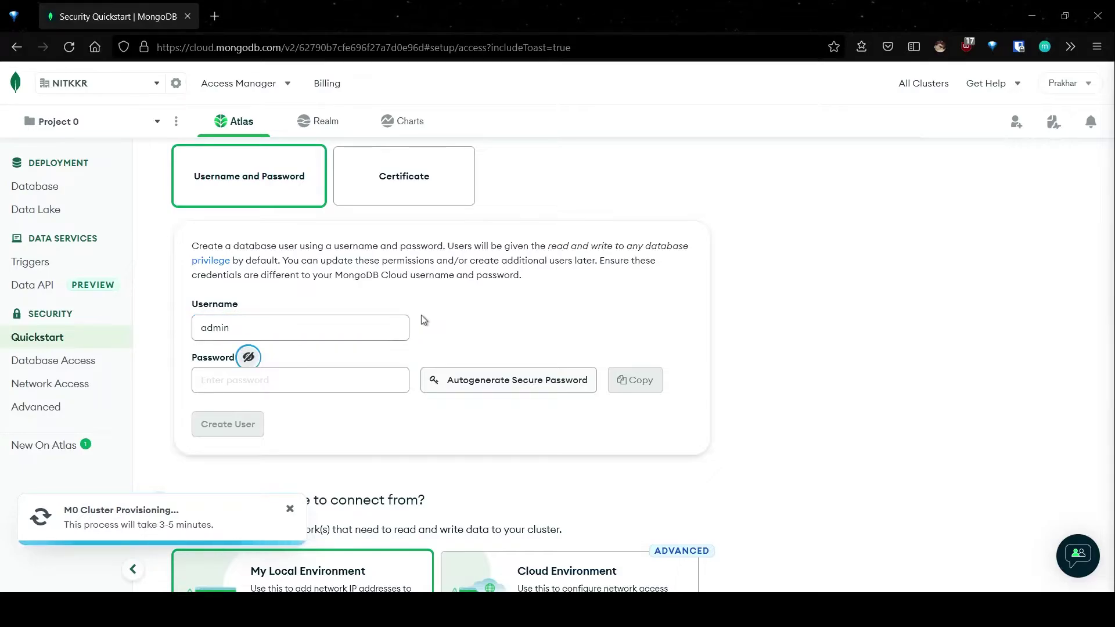
click(386, 378)
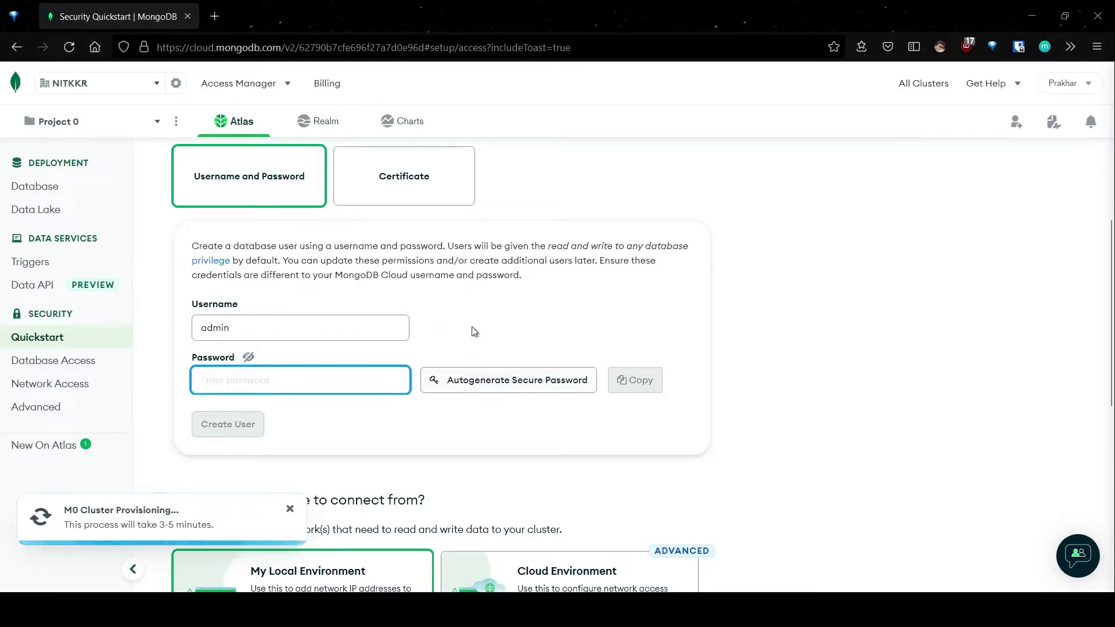
text(1234)
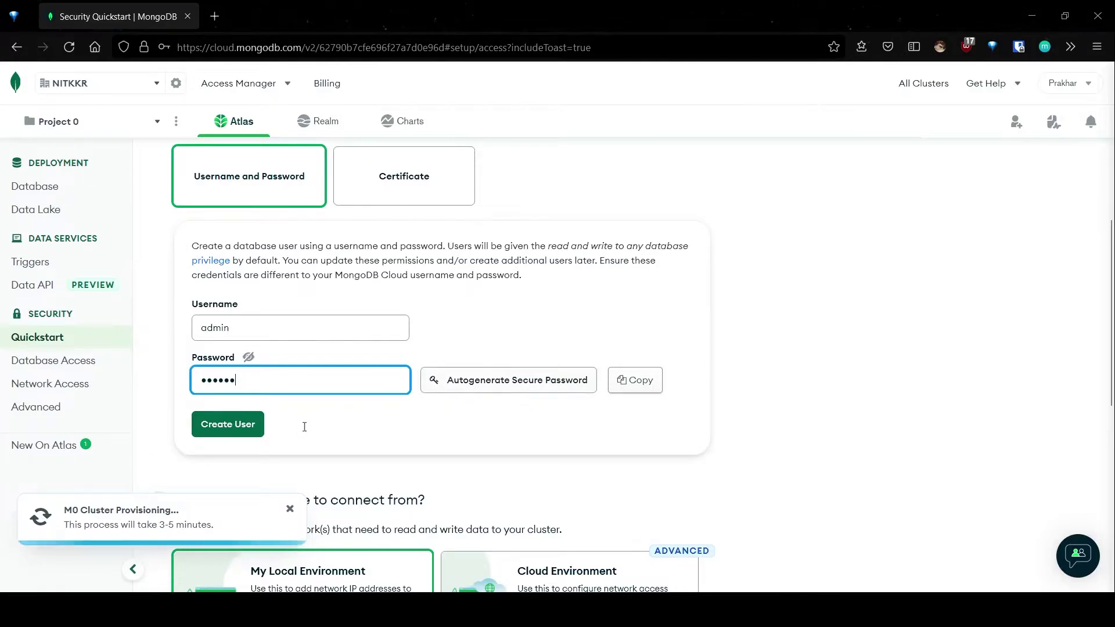
scroll(304, 427, down, 3)
scroll(301, 436, up, 3)
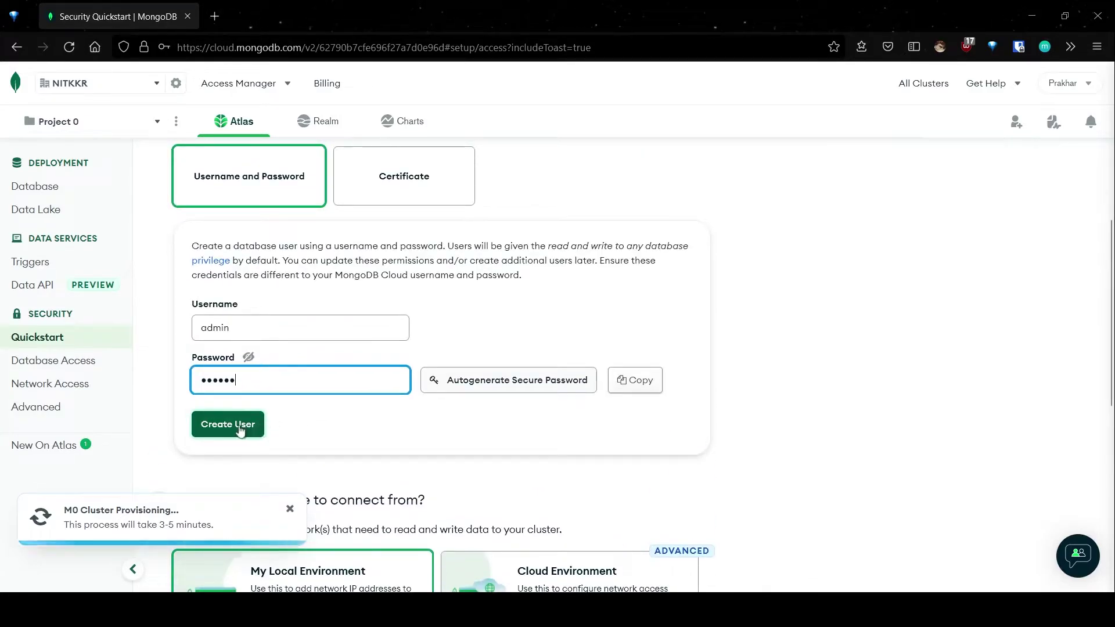
click(234, 427)
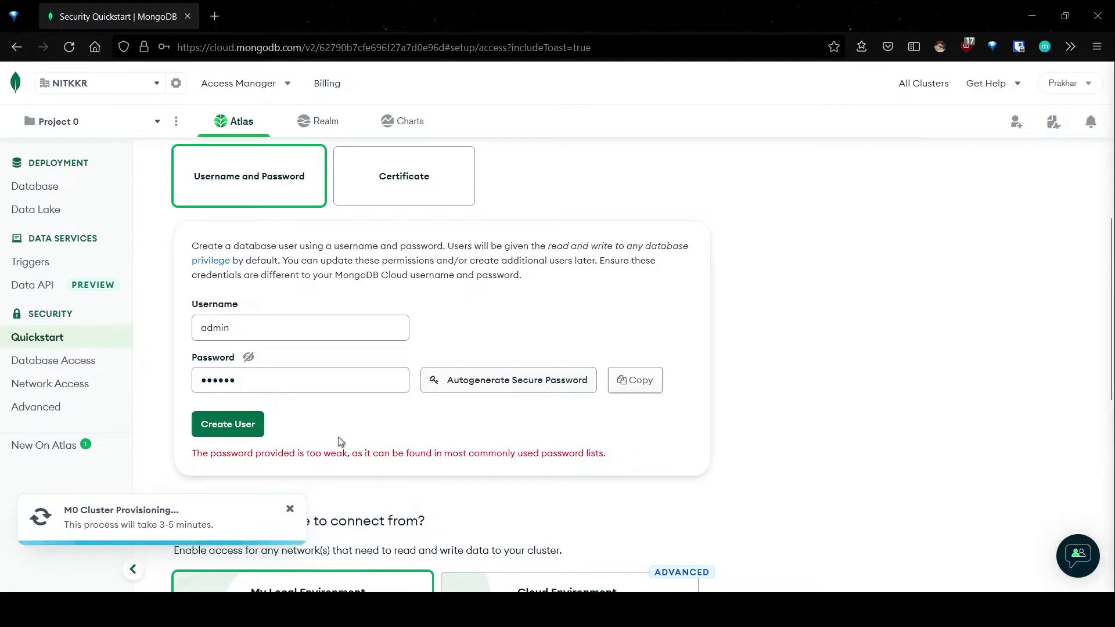
Step: After the weak-password rejection, replace the password with a longer one and create the user
drag(193, 456, 615, 463)
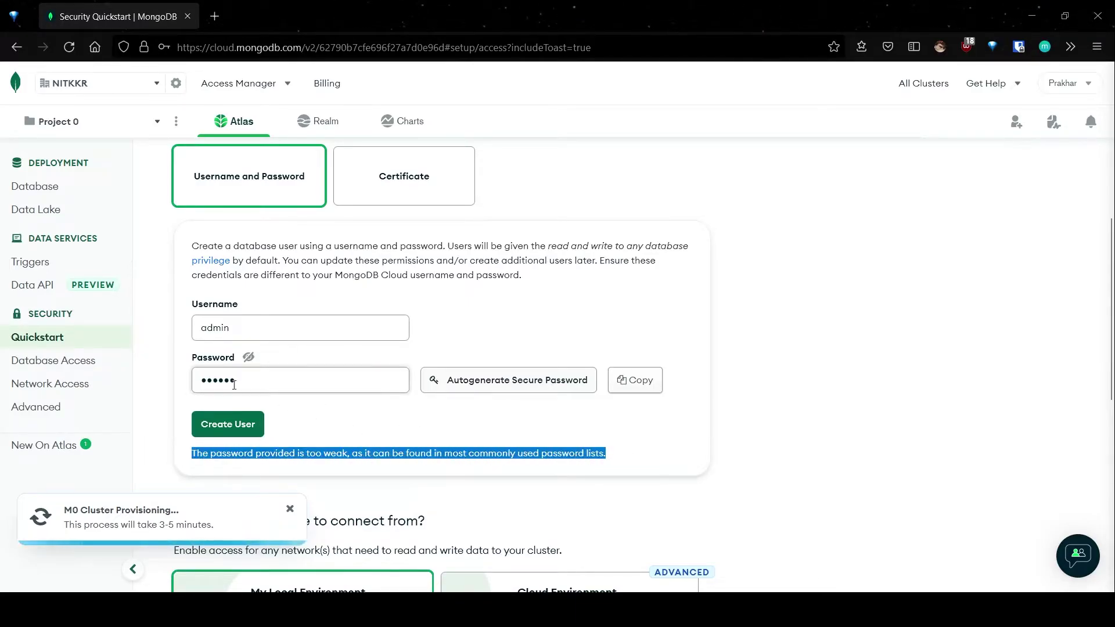
double_click(313, 388)
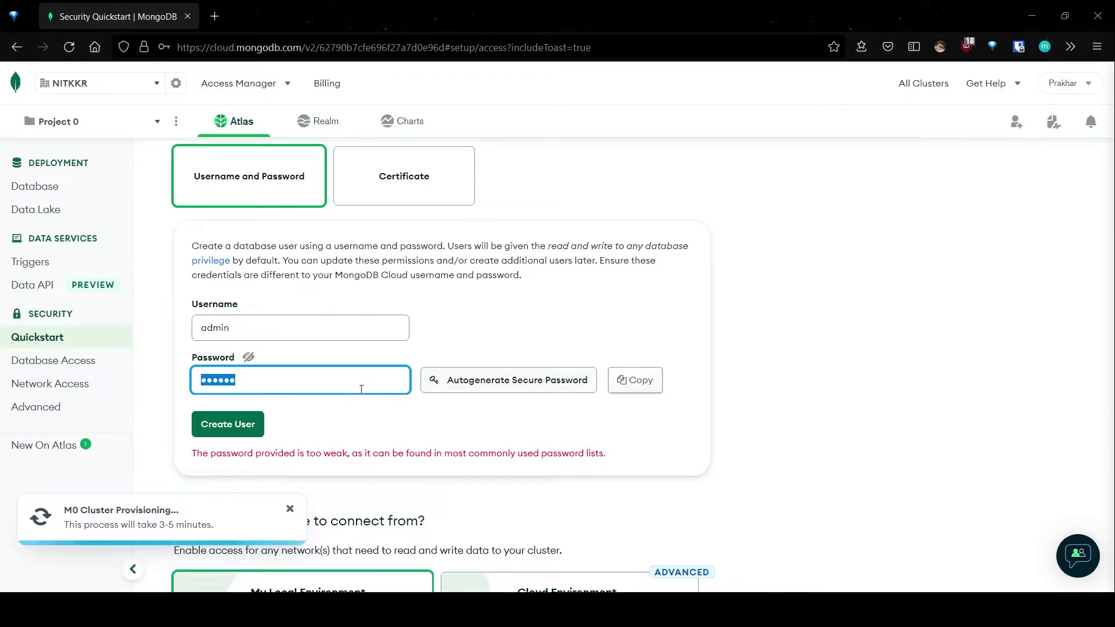
text(1234567890)
click(255, 423)
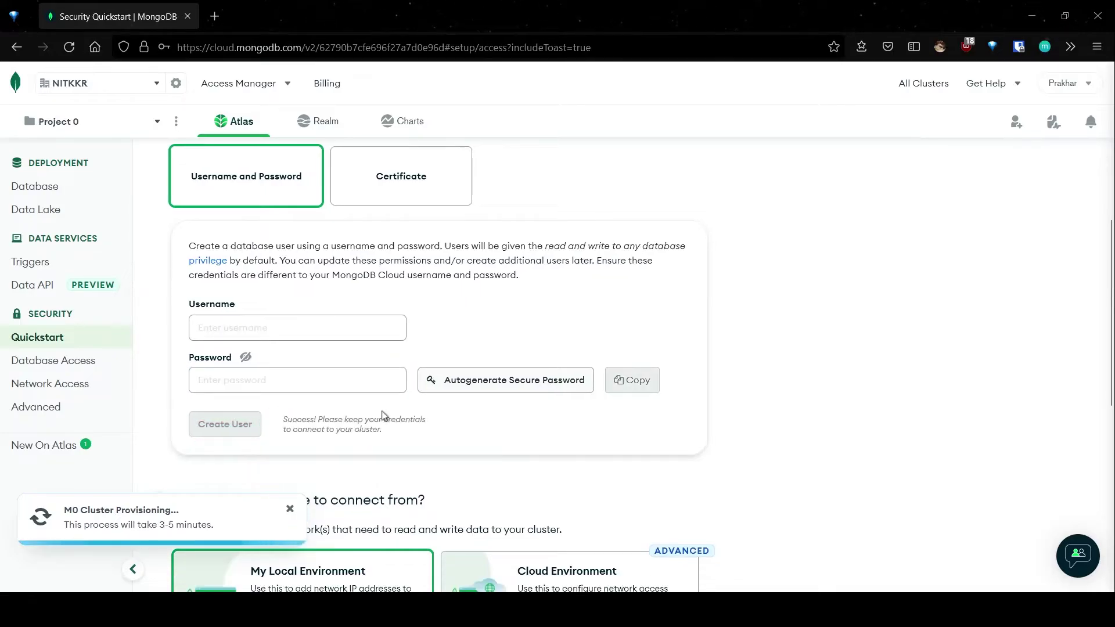
Step: Add the current IP address to the IP Access List, labelled My IP Address
scroll(388, 423, down, 3)
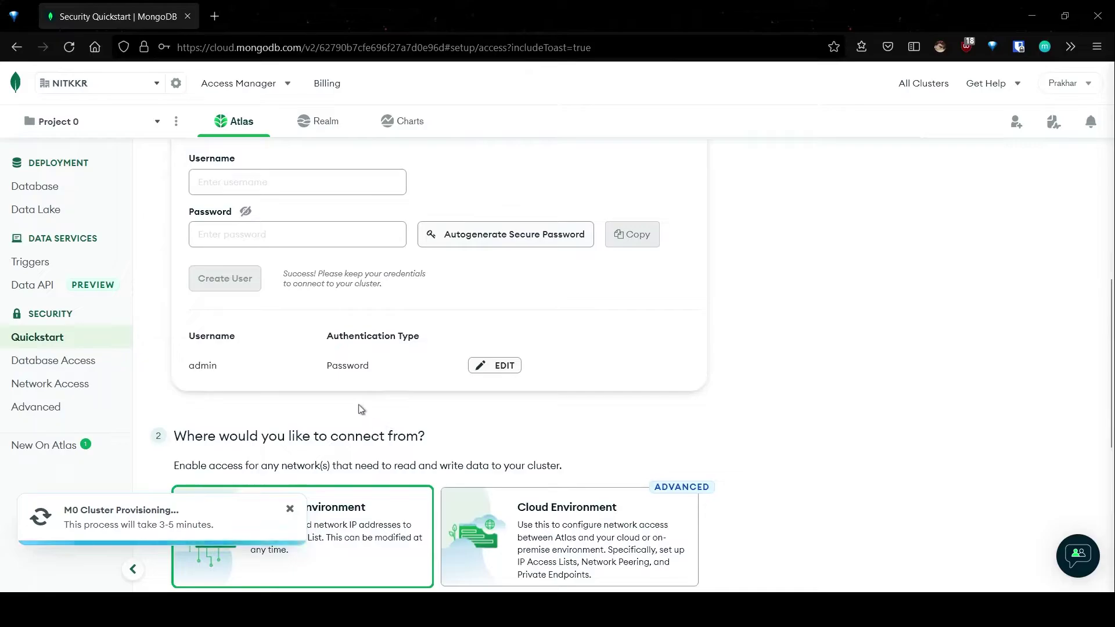
scroll(362, 406, down, 3)
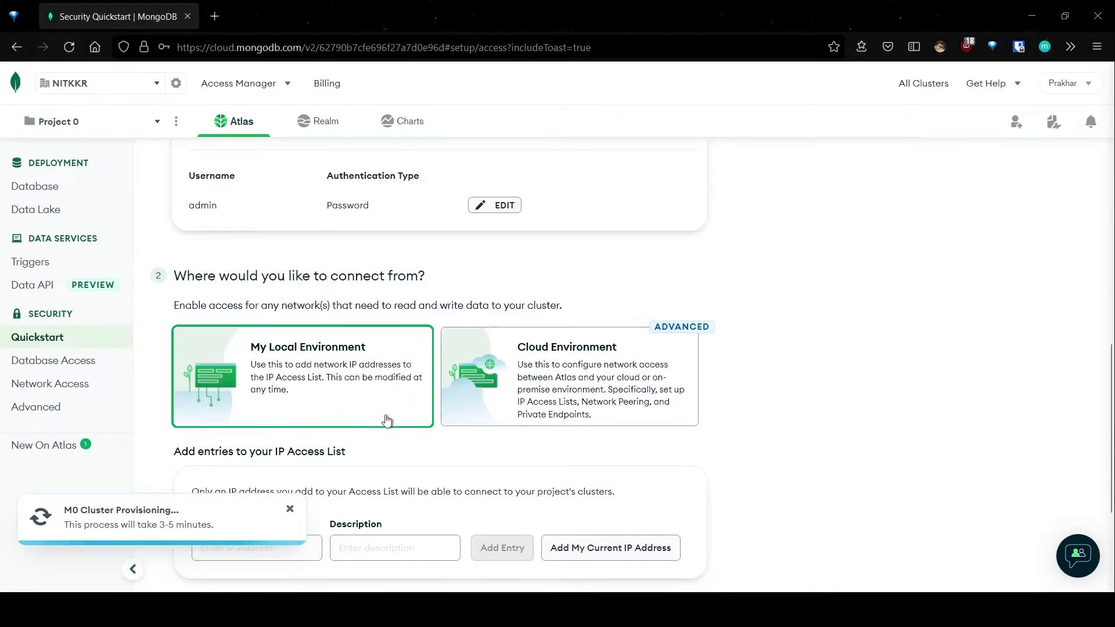
scroll(386, 420, down, 2)
scroll(334, 404, down, 1)
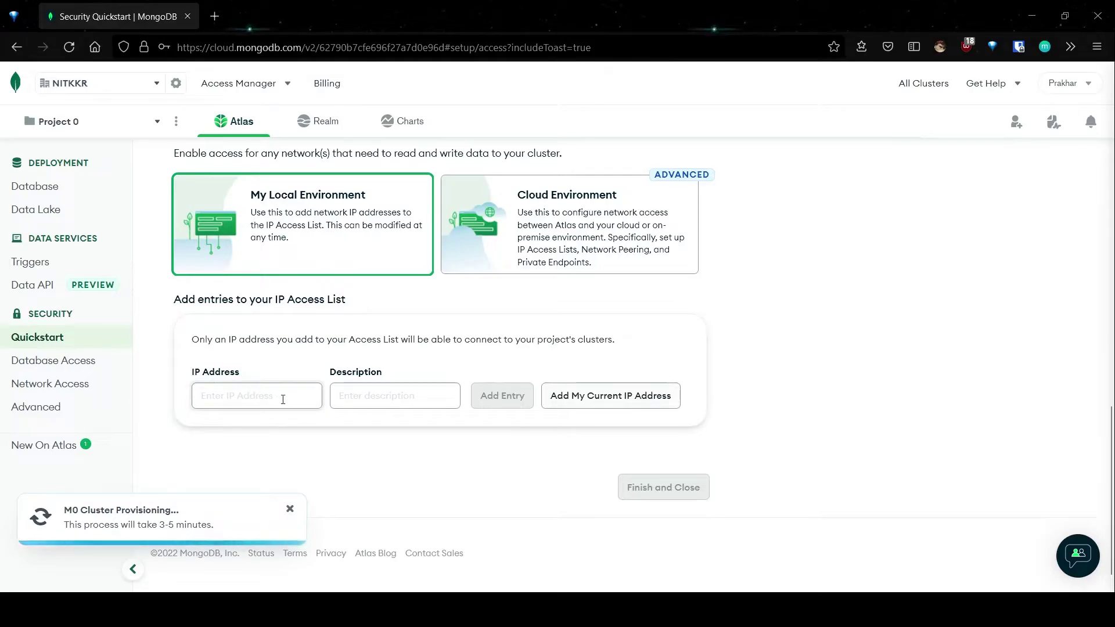
click(617, 406)
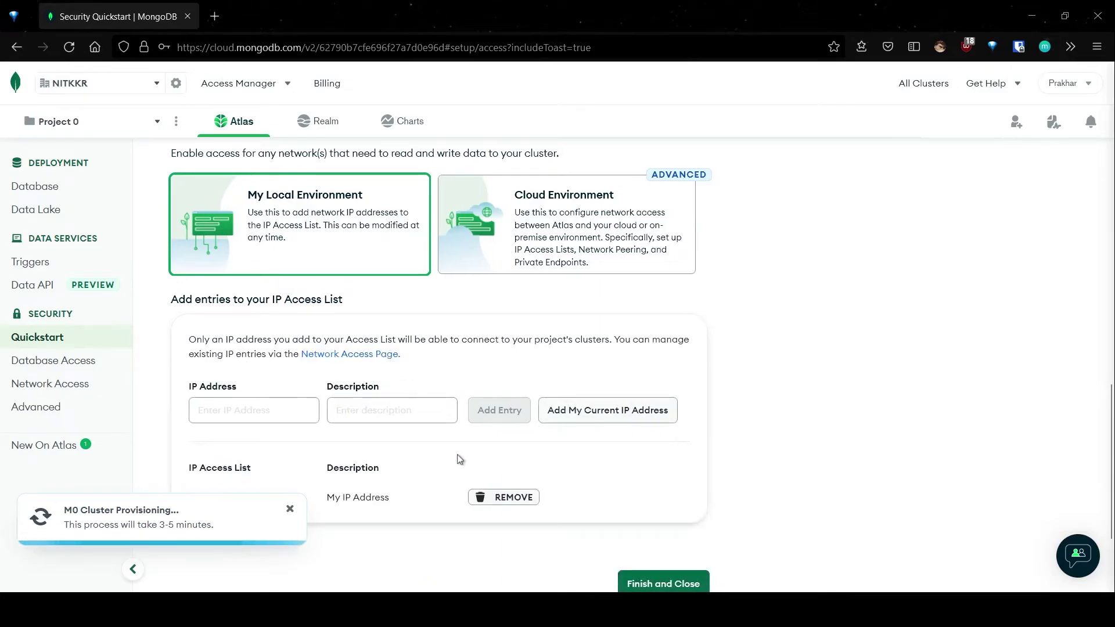
scroll(367, 427, down, 2)
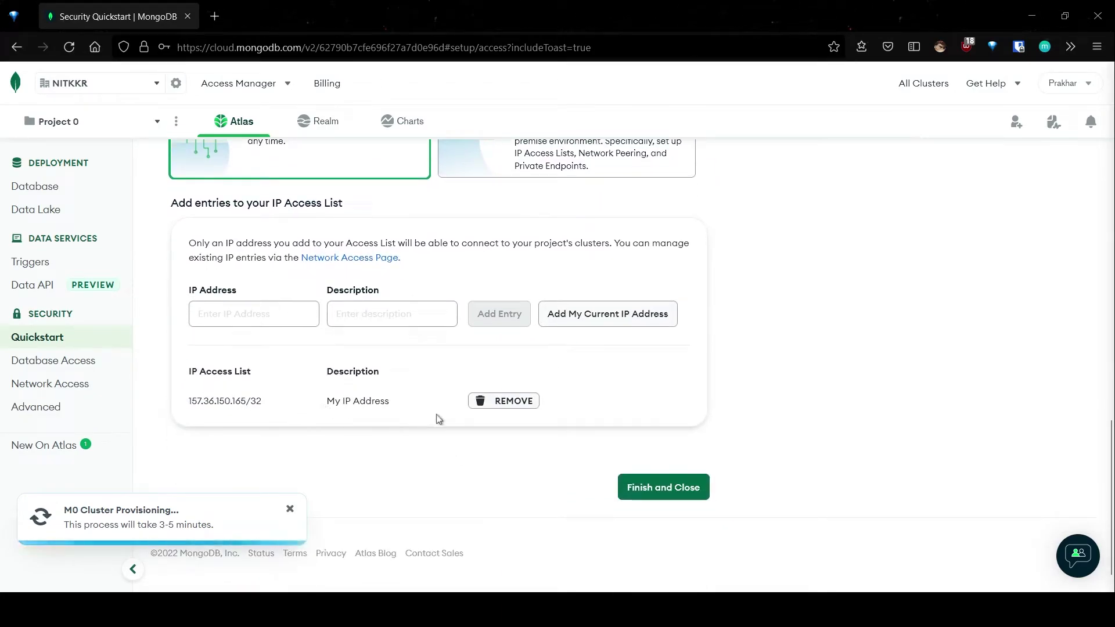
Step: Finish the security quickstart and go to Database Deployments while BigDataLab is created
click(661, 489)
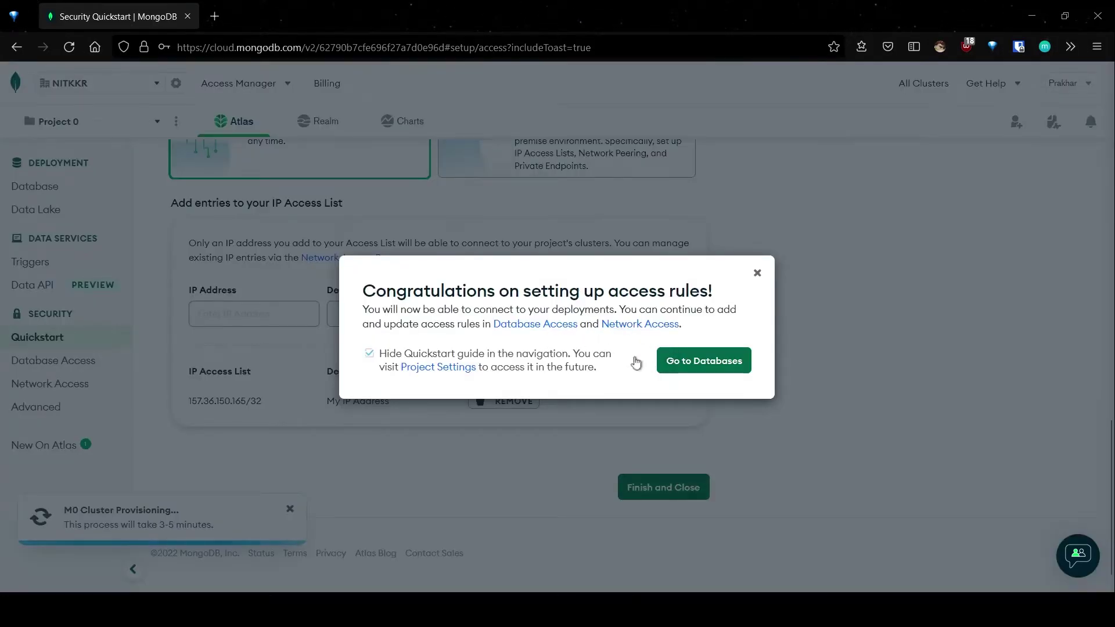
click(703, 367)
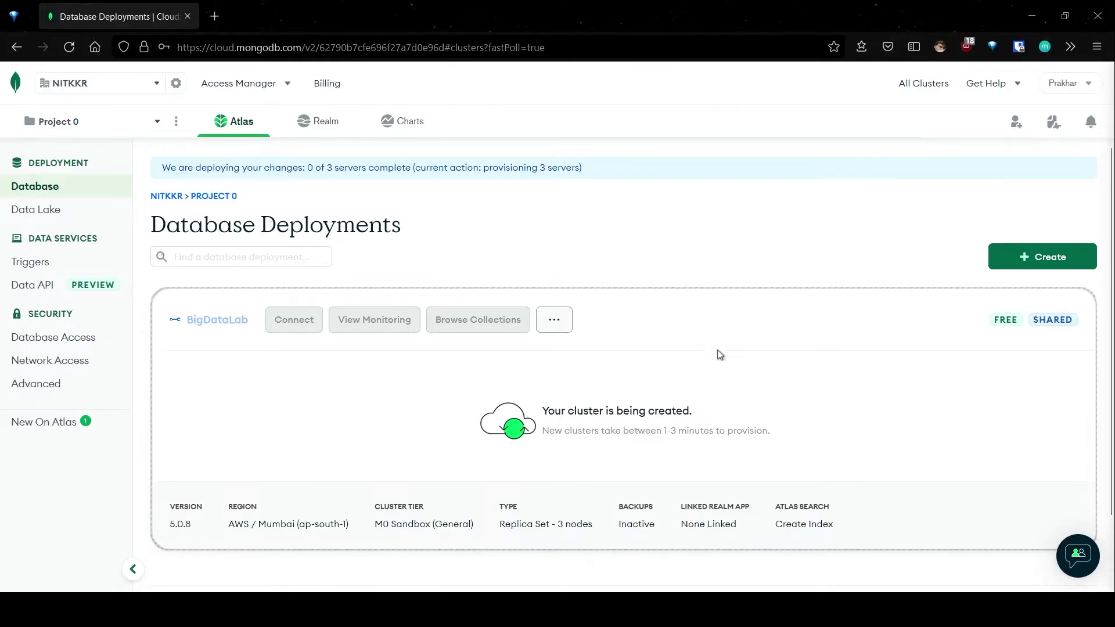
scroll(699, 386, down, 2)
Step: Scroll the Database Deployments page until BigDataLab is active as a 5.0.8 three-node replica set
scroll(887, 561, down, 2)
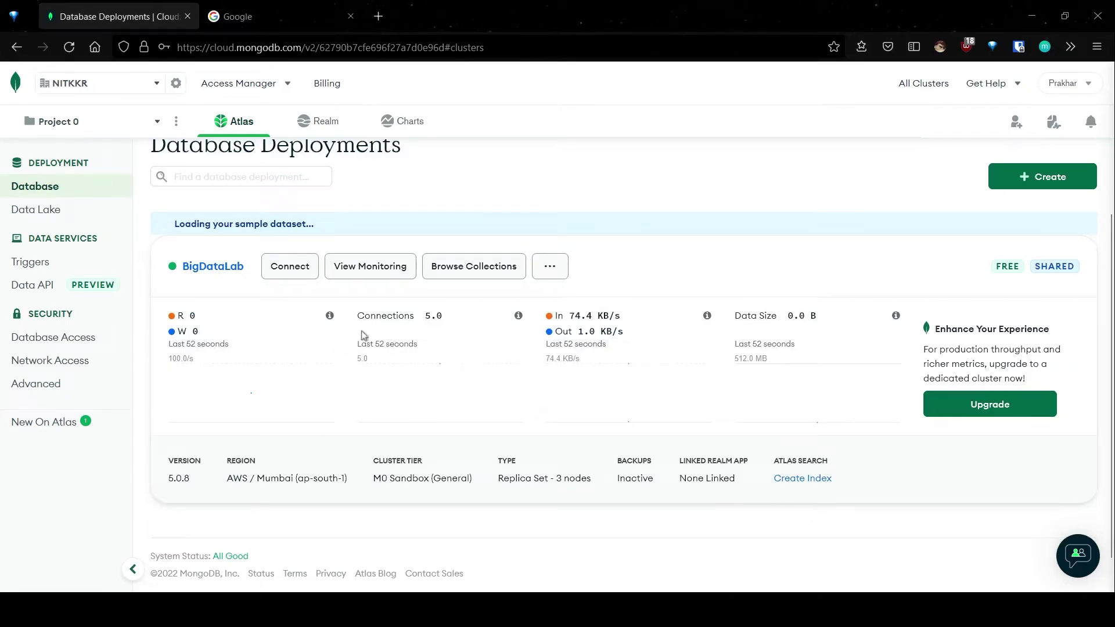
scroll(360, 342, up, 2)
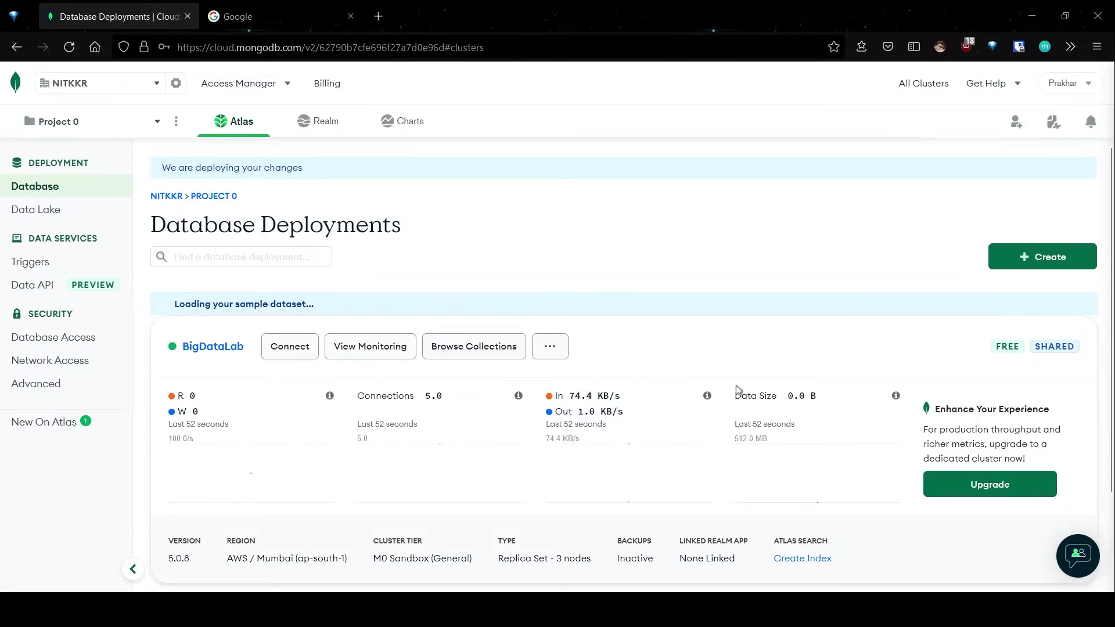
scroll(753, 392, down, 1)
scroll(485, 269, down, 2)
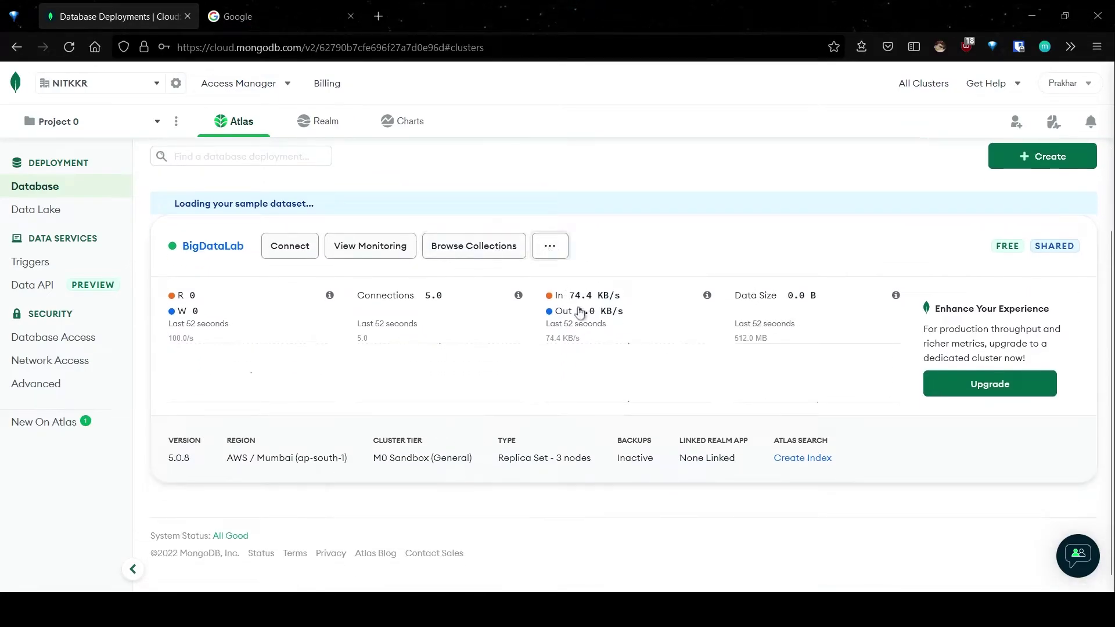
scroll(419, 332, up, 2)
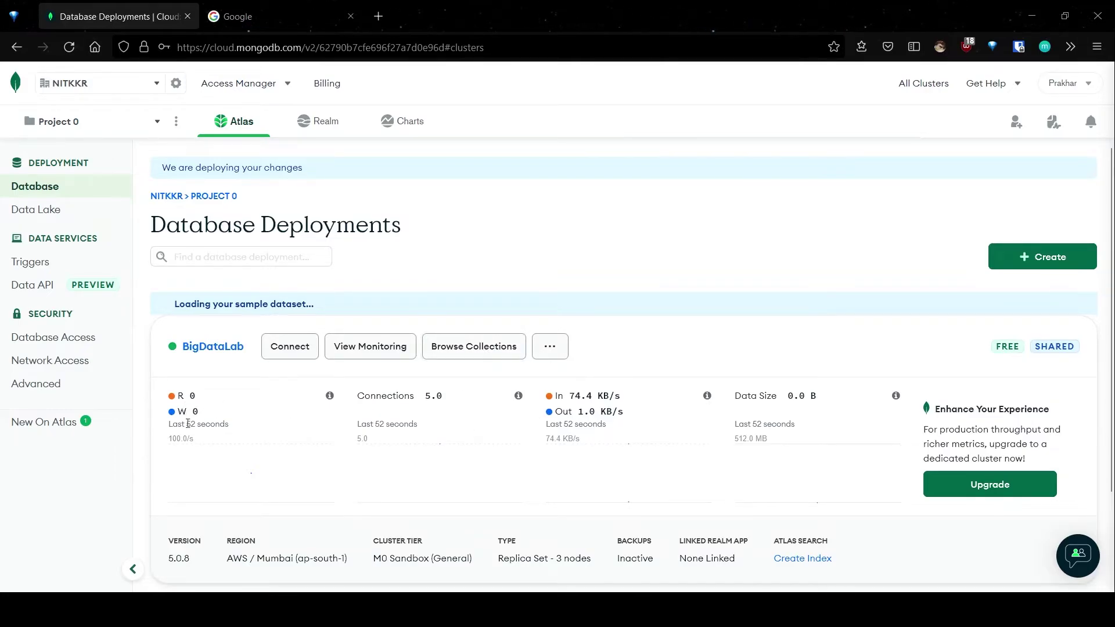
scroll(232, 435, down, 2)
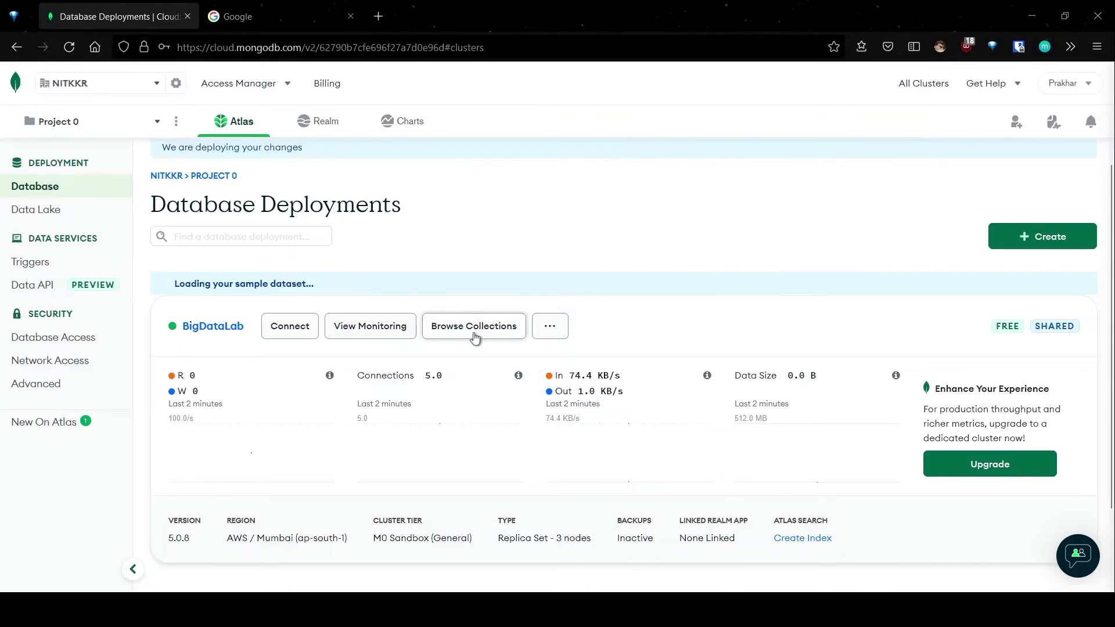
Step: Browse BigDataLab's collections and scroll through the sample_mflix.comments documents
click(474, 335)
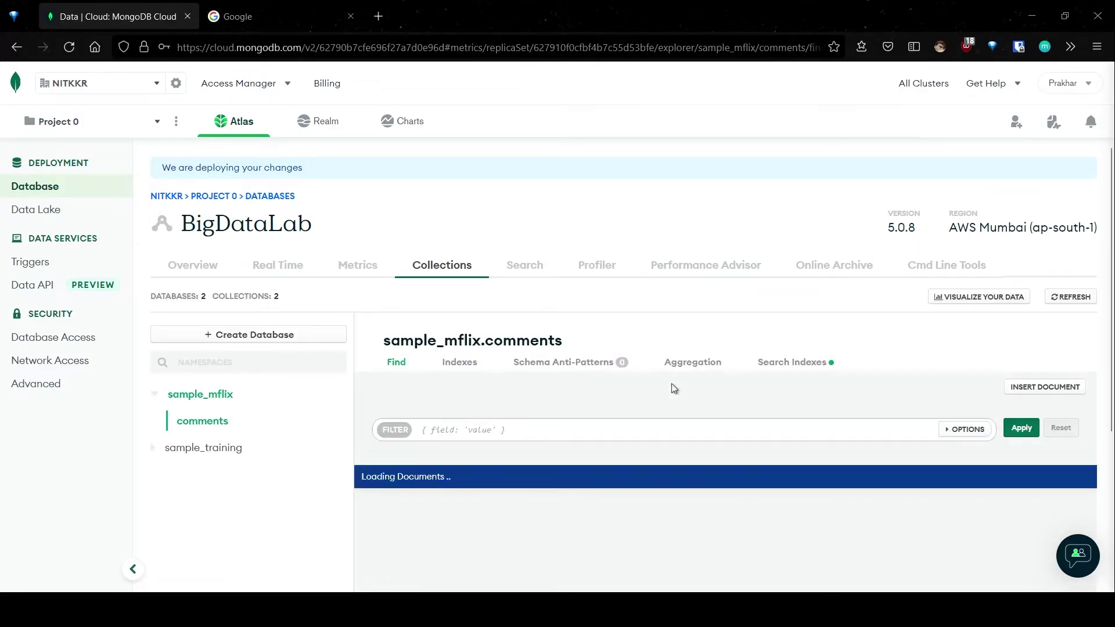
scroll(522, 395, down, 3)
scroll(325, 372, up, 2)
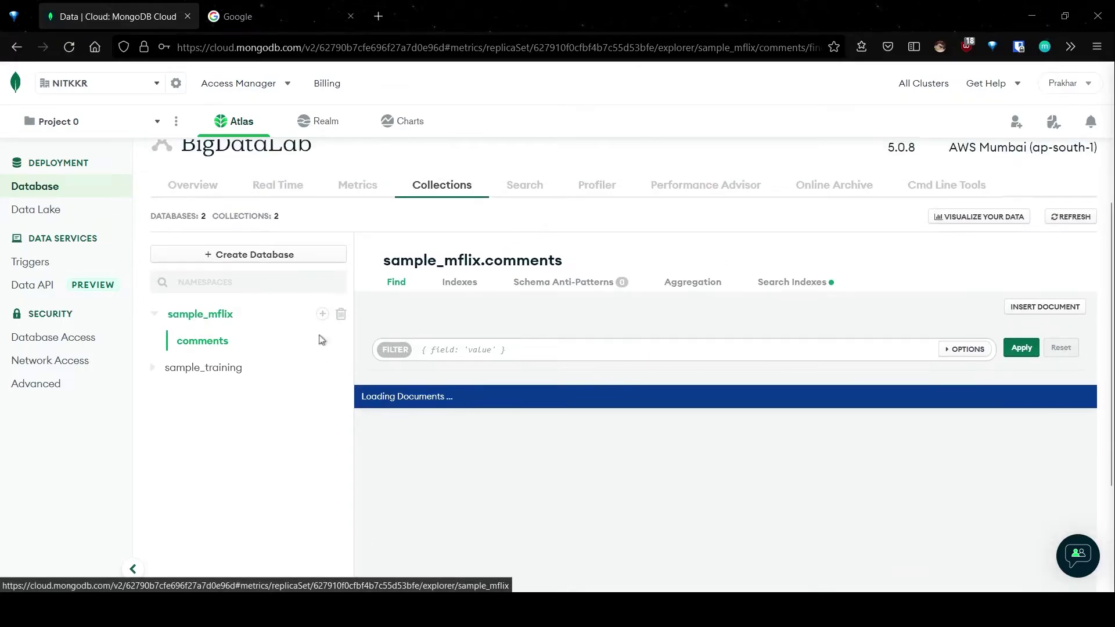
scroll(281, 401, up, 2)
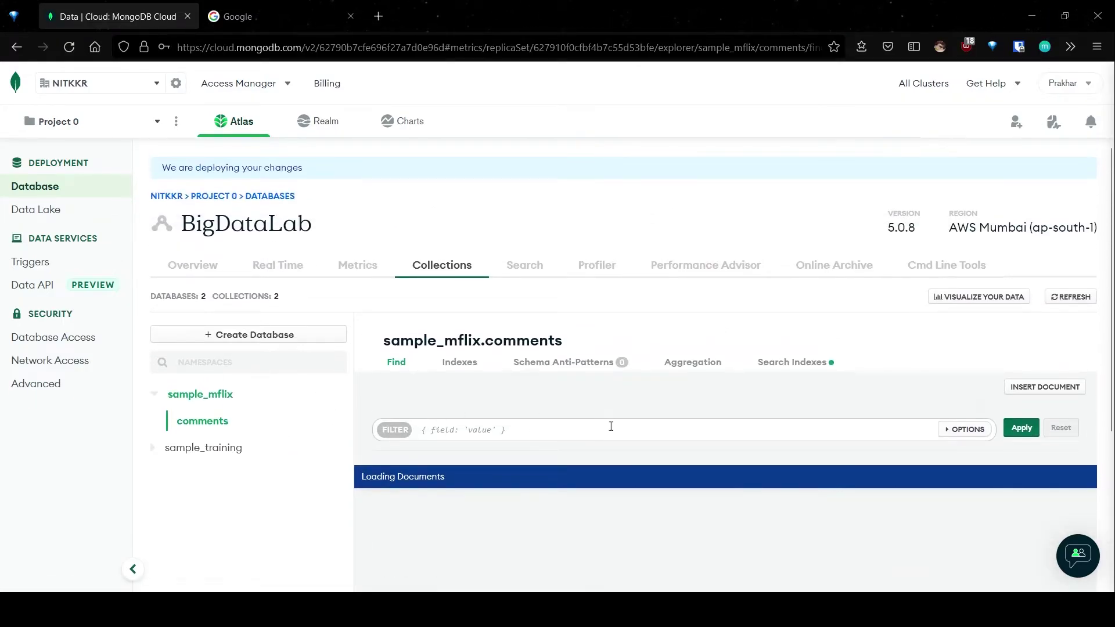
scroll(568, 416, down, 2)
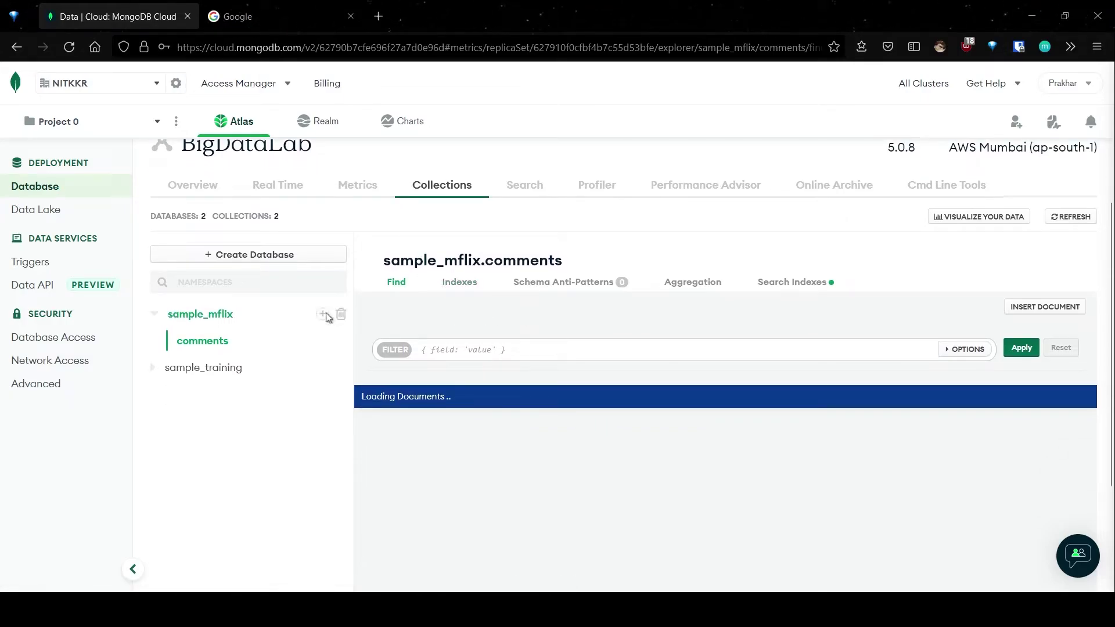
scroll(518, 364, down, 3)
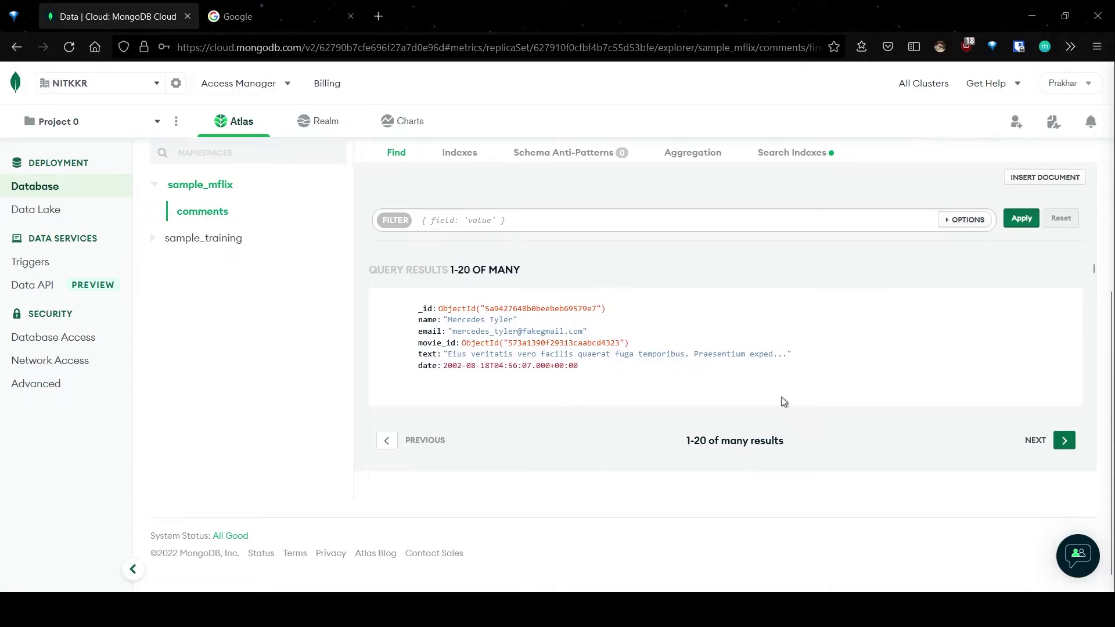
scroll(781, 397, up, 2)
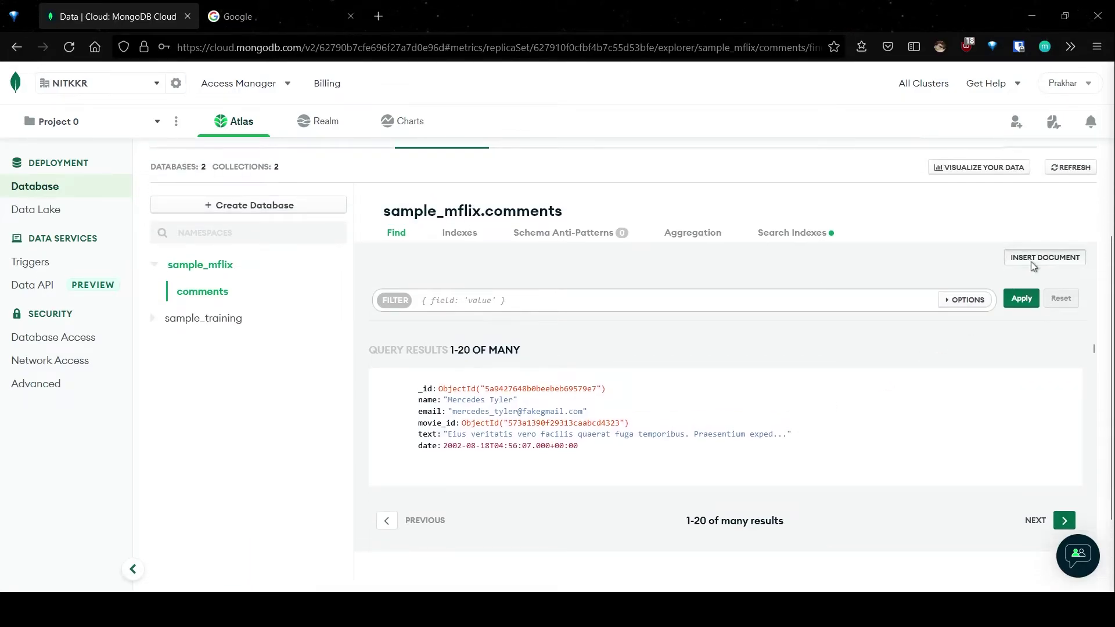
click(1032, 262)
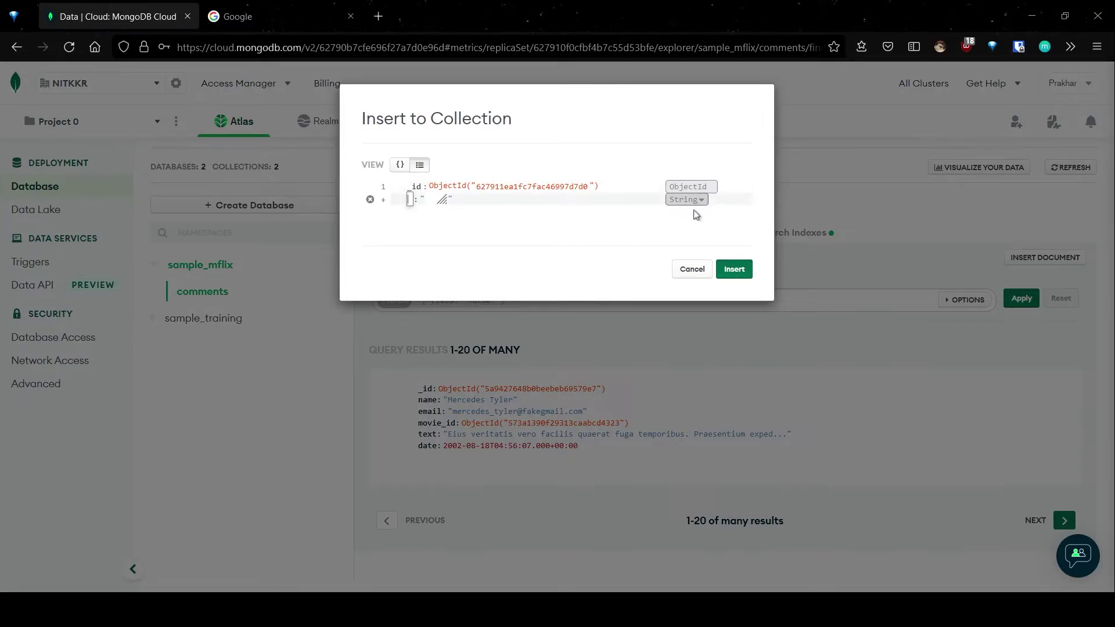
click(691, 269)
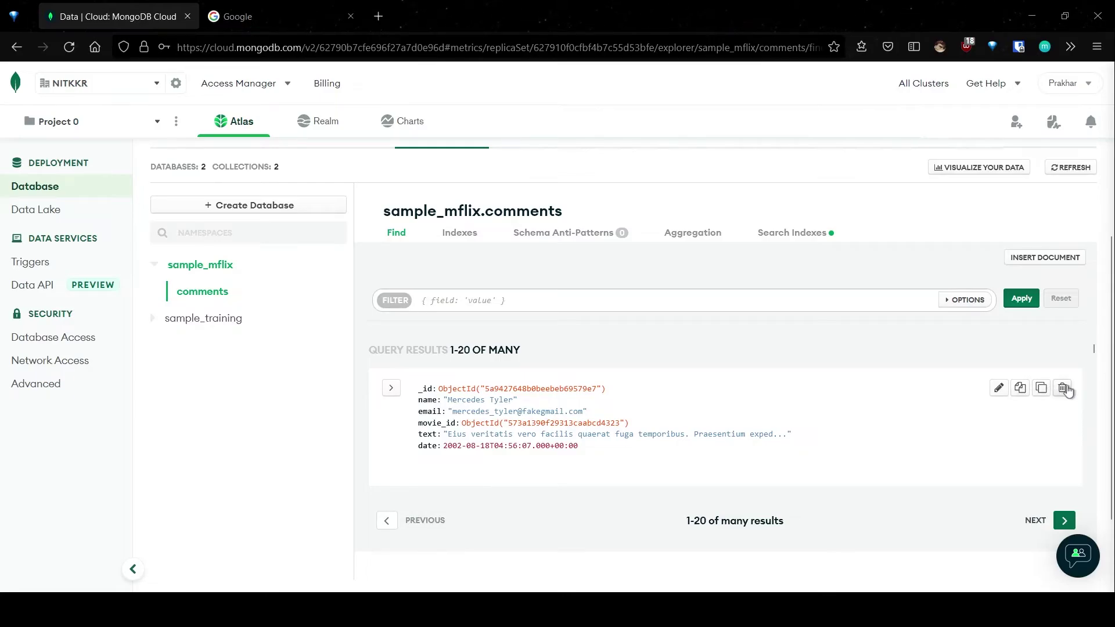
click(1062, 388)
click(1009, 494)
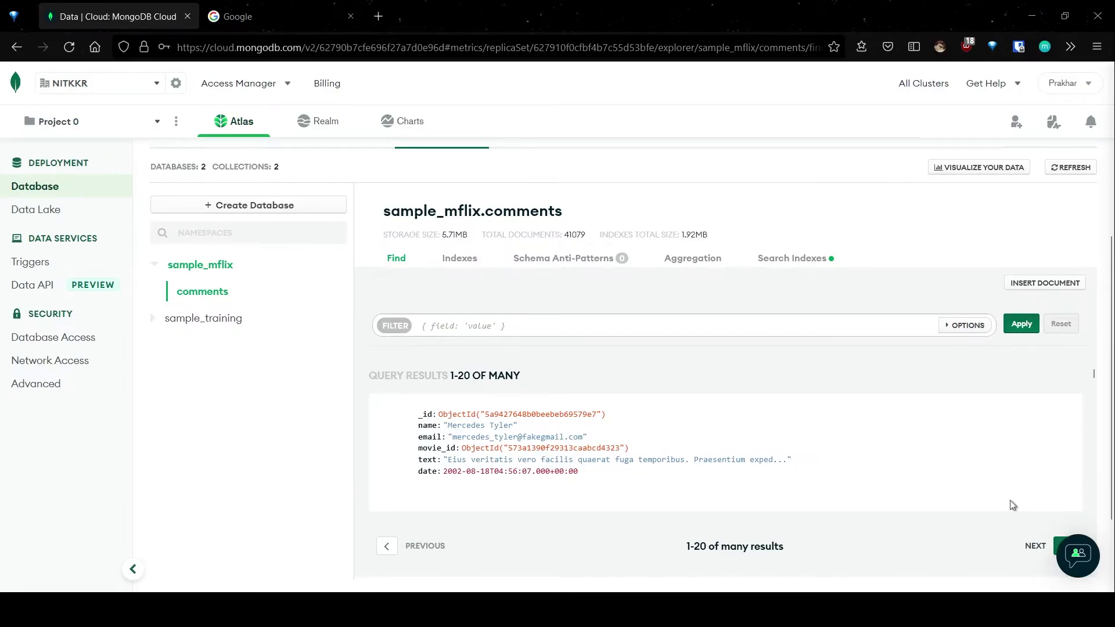
scroll(706, 403, up, 2)
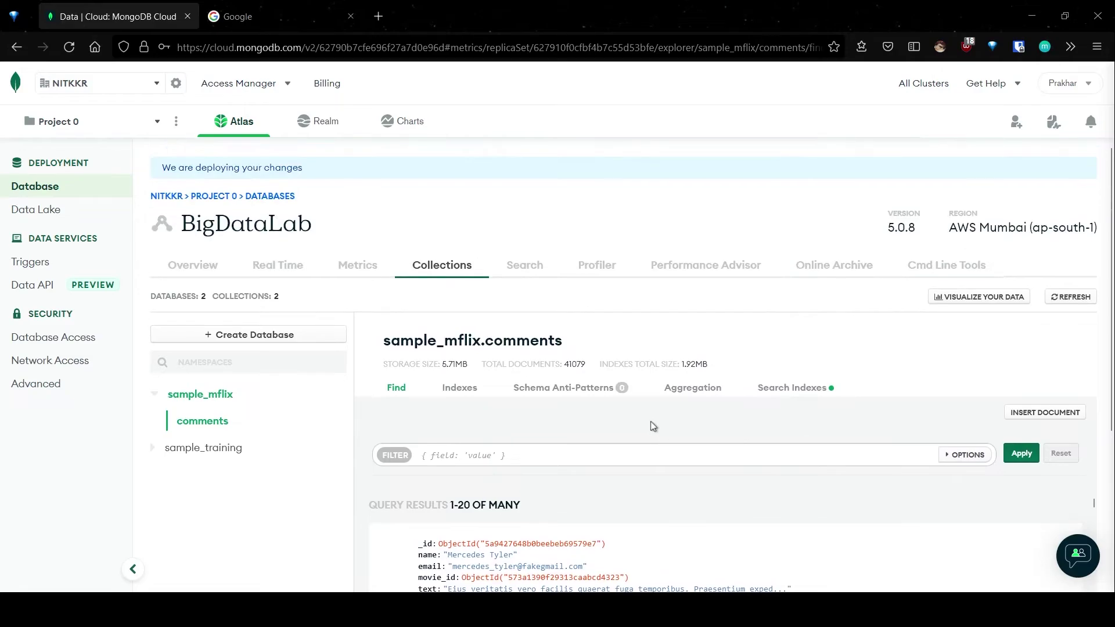
scroll(651, 420, down, 3)
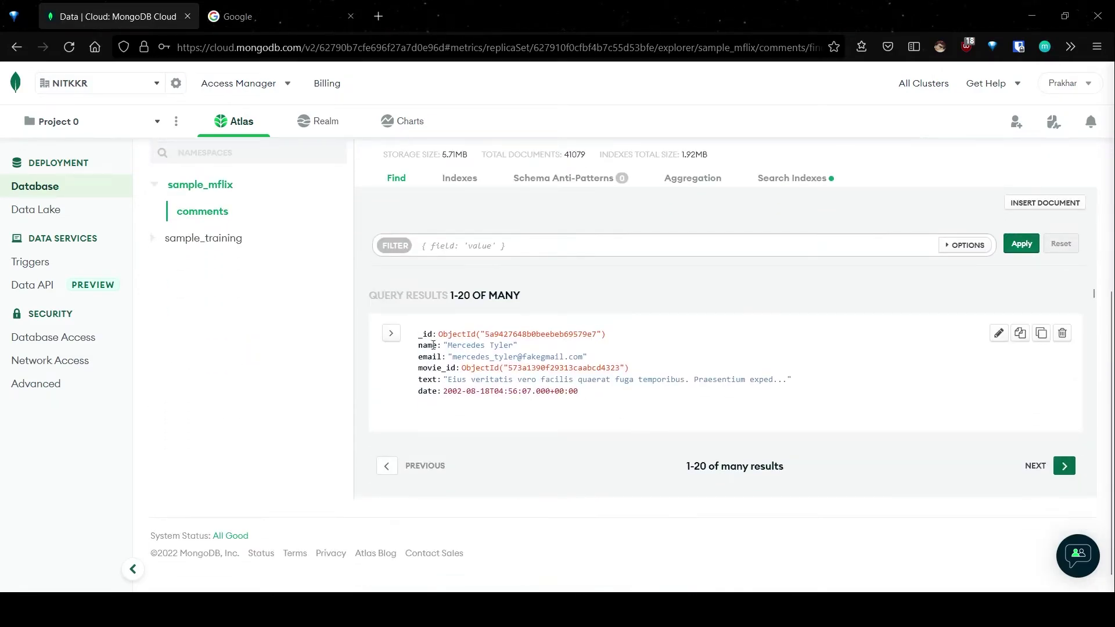
scroll(432, 348, up, 3)
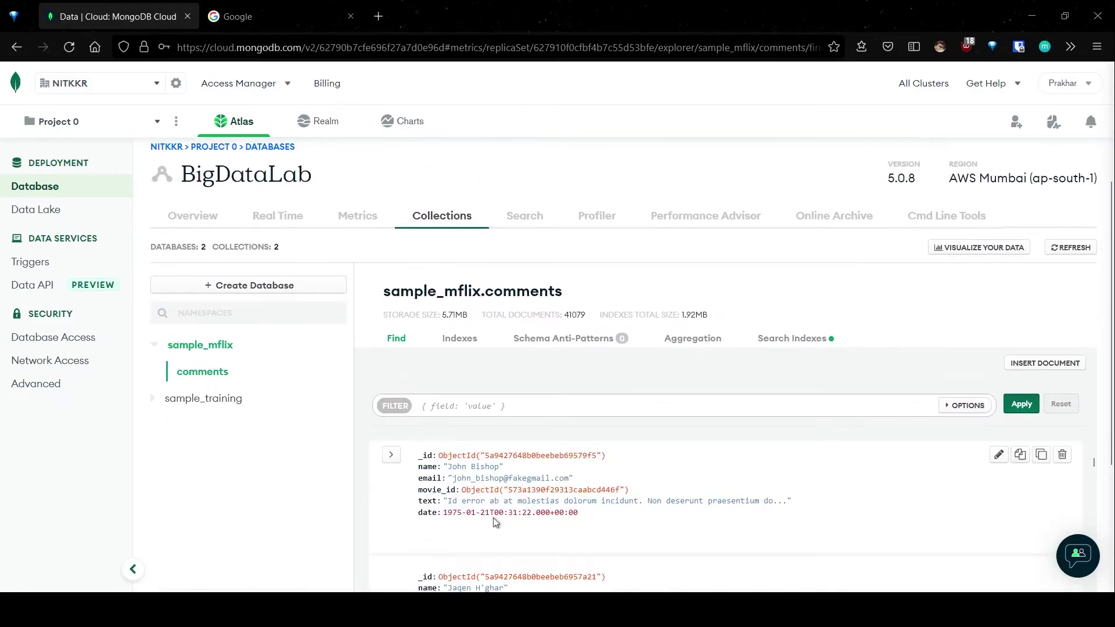
scroll(503, 431, down, 3)
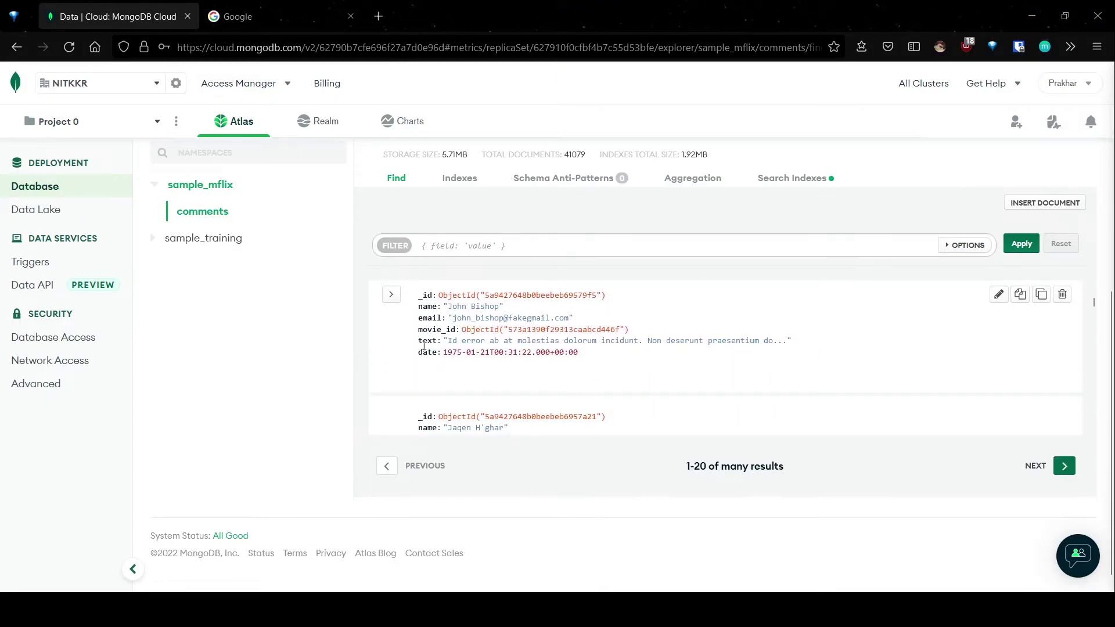
scroll(509, 376, up, 2)
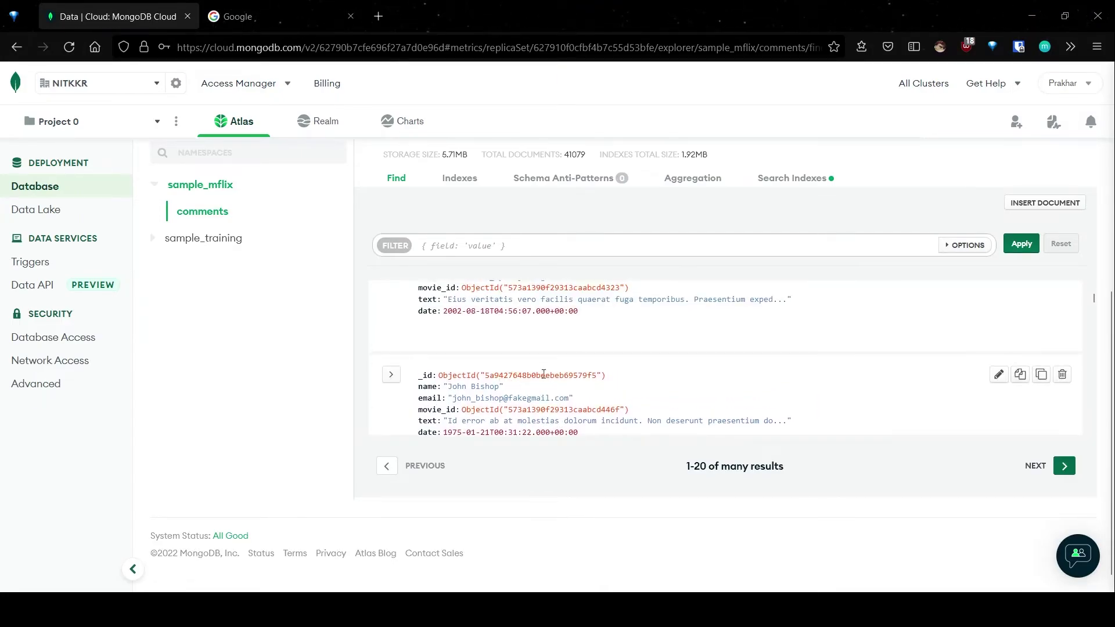
scroll(544, 374, up, 2)
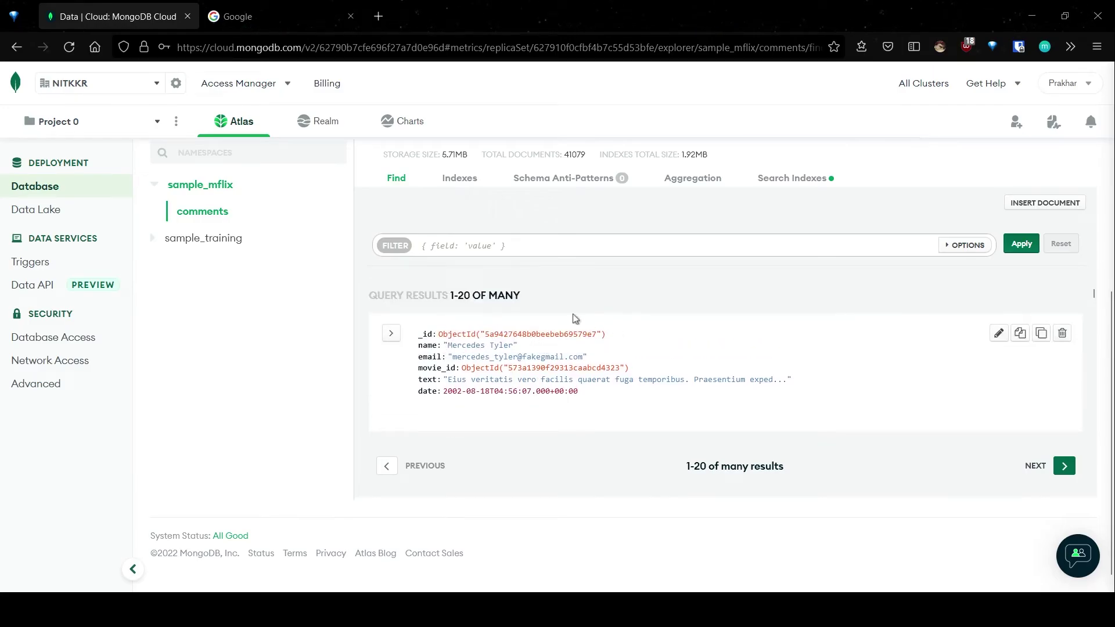
scroll(569, 310, up, 2)
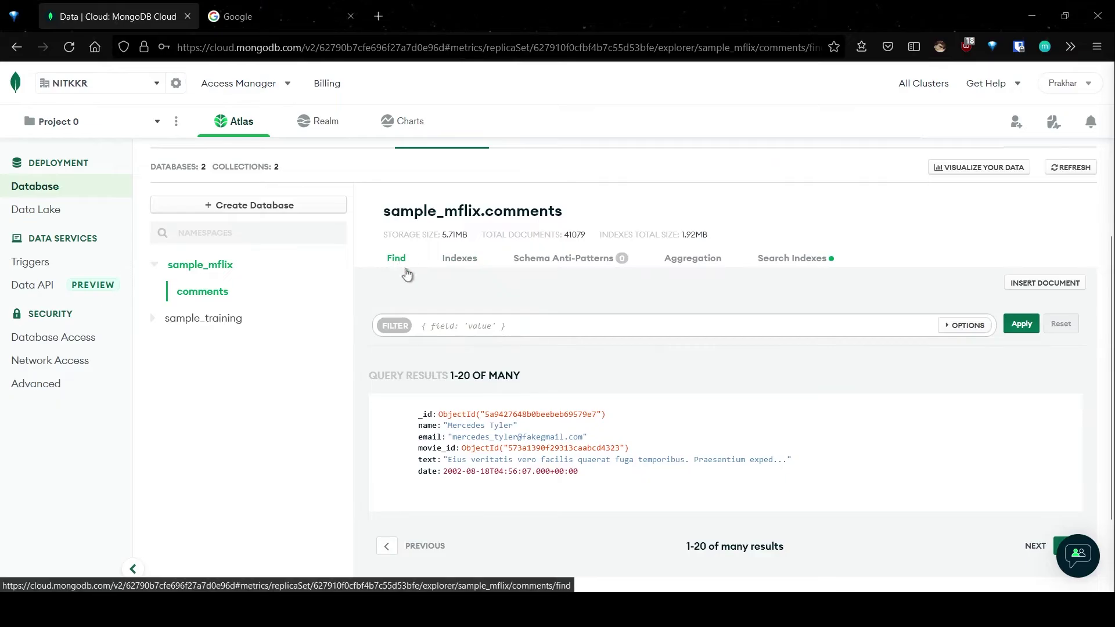
click(436, 327)
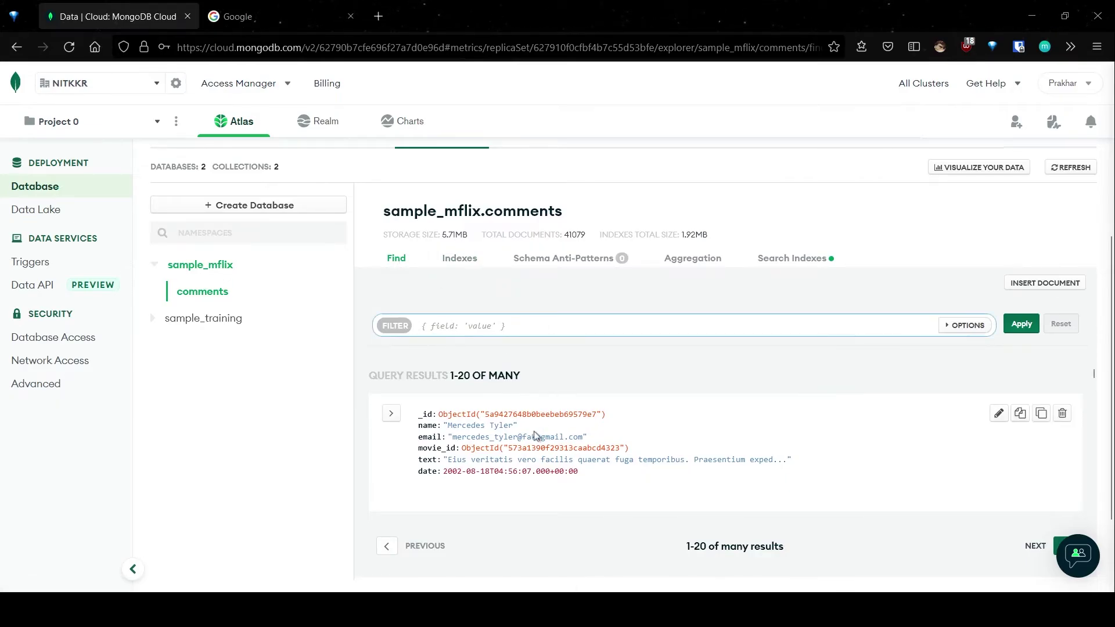
scroll(734, 461, down, 5)
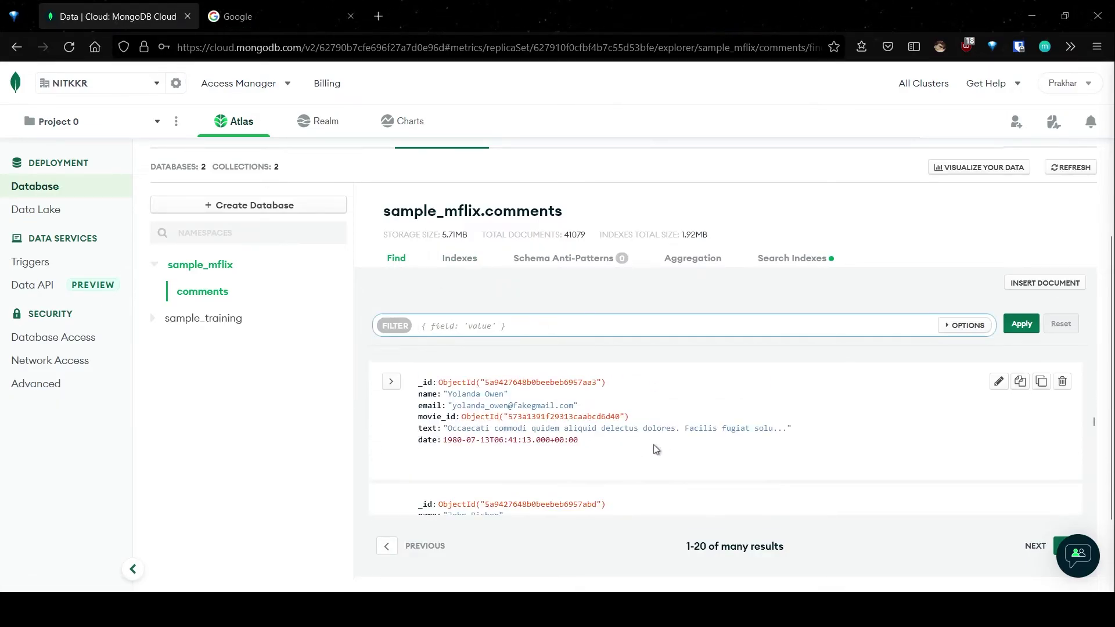
scroll(618, 532, down, 2)
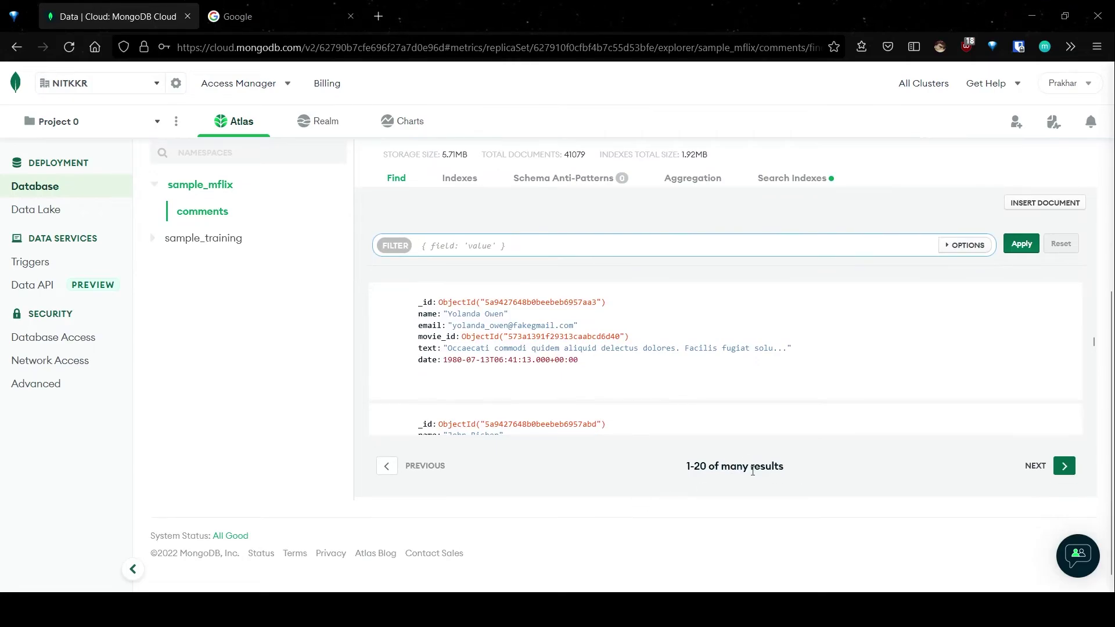
scroll(716, 473, up, 2)
scroll(1036, 490, down, 5)
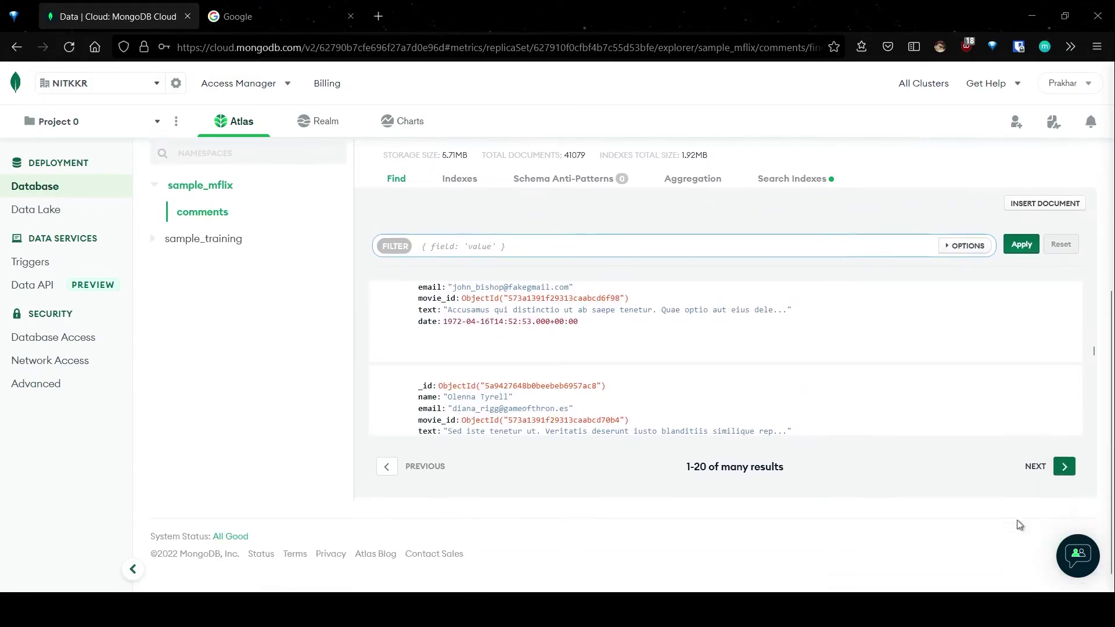
Step: Show comment results 21-40 and highlight the total document count 41079
click(1062, 471)
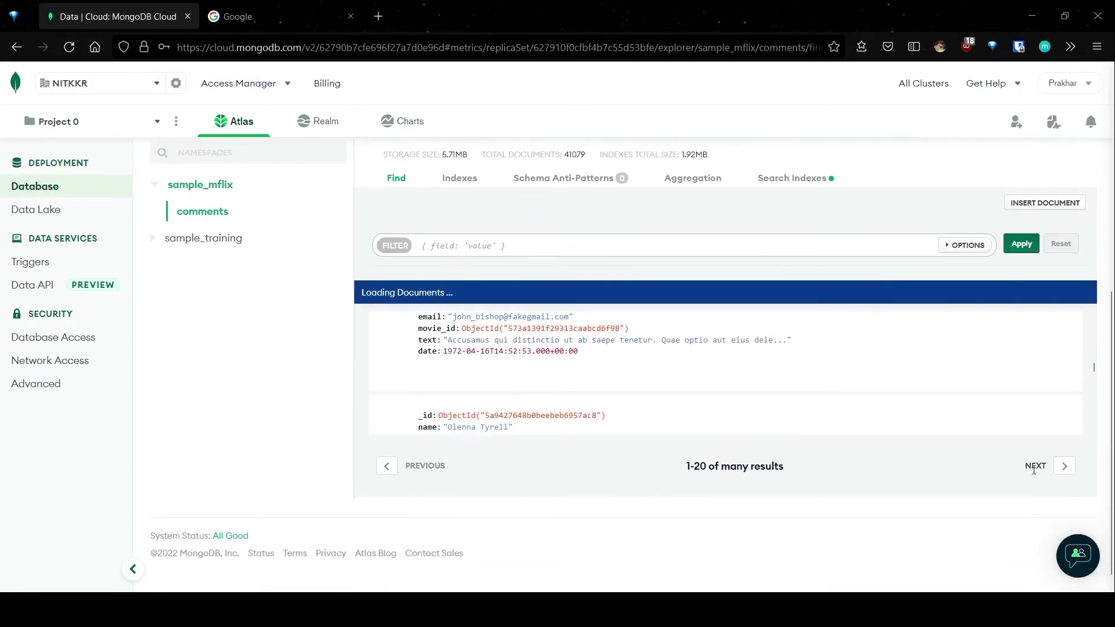
scroll(806, 468, up, 4)
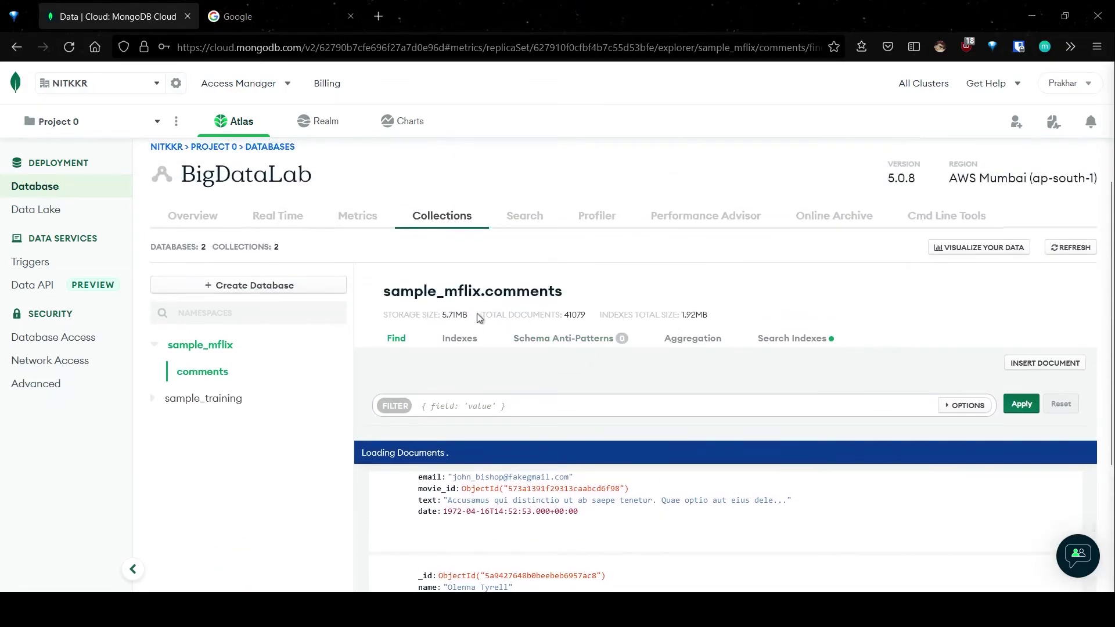
drag(478, 317, 595, 324)
click(532, 314)
click(680, 374)
Step: Highlight the indexes total size 1.92MB and the storage size 5.71MB
drag(601, 314, 729, 318)
click(560, 370)
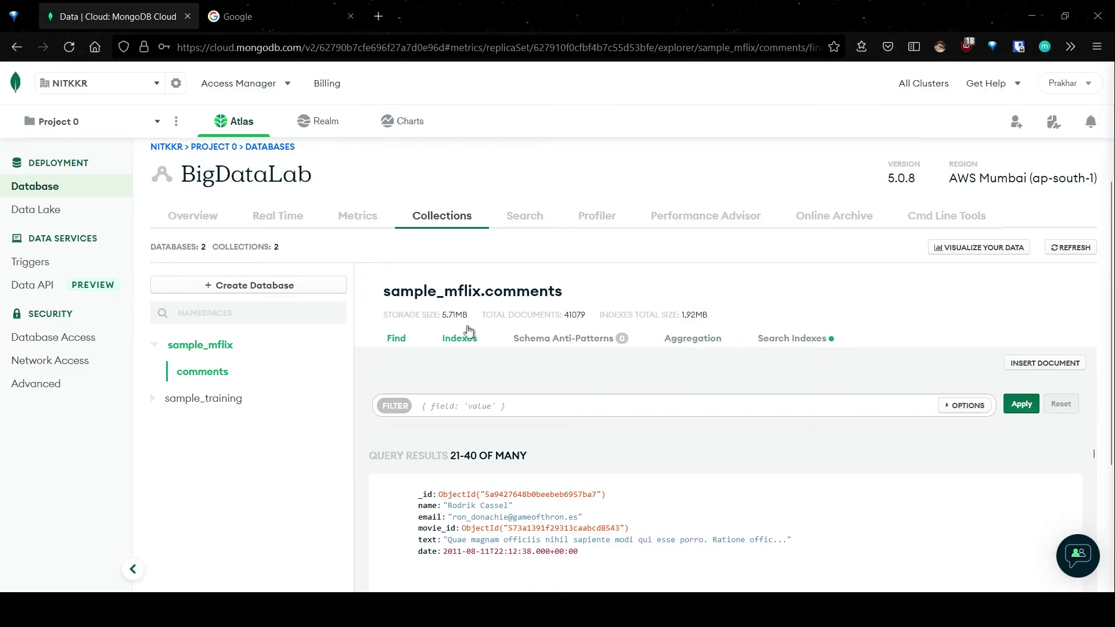
double_click(454, 315)
click(469, 328)
Step: Show the sample_mflix.comments indexes and check the single 1.9MB _id index
click(470, 339)
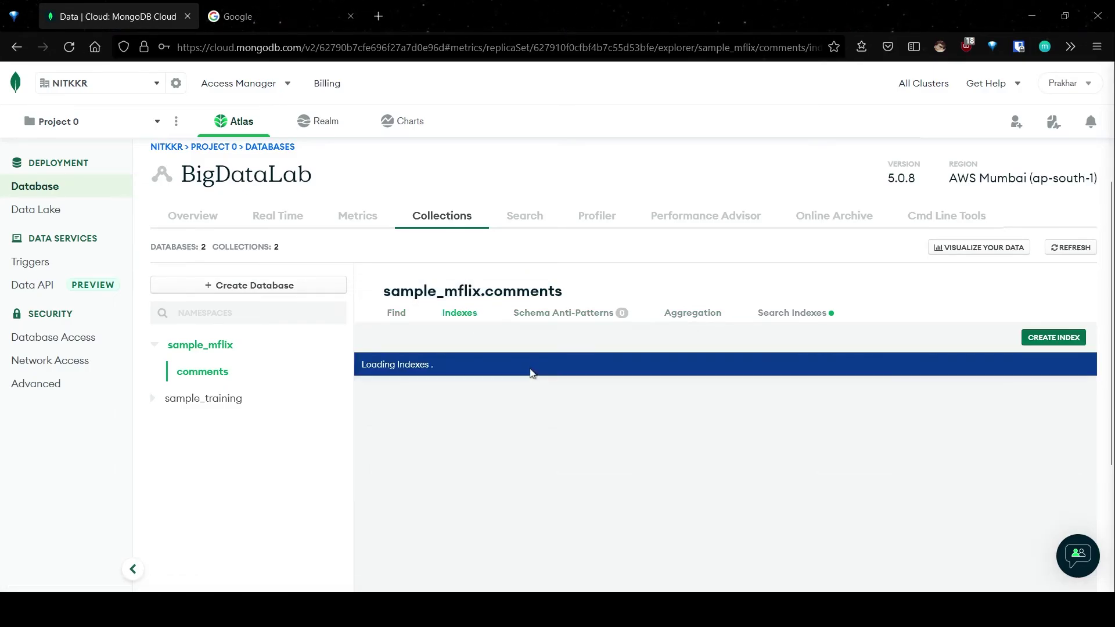
scroll(542, 361, down, 2)
scroll(541, 361, down, 2)
scroll(587, 251, up, 2)
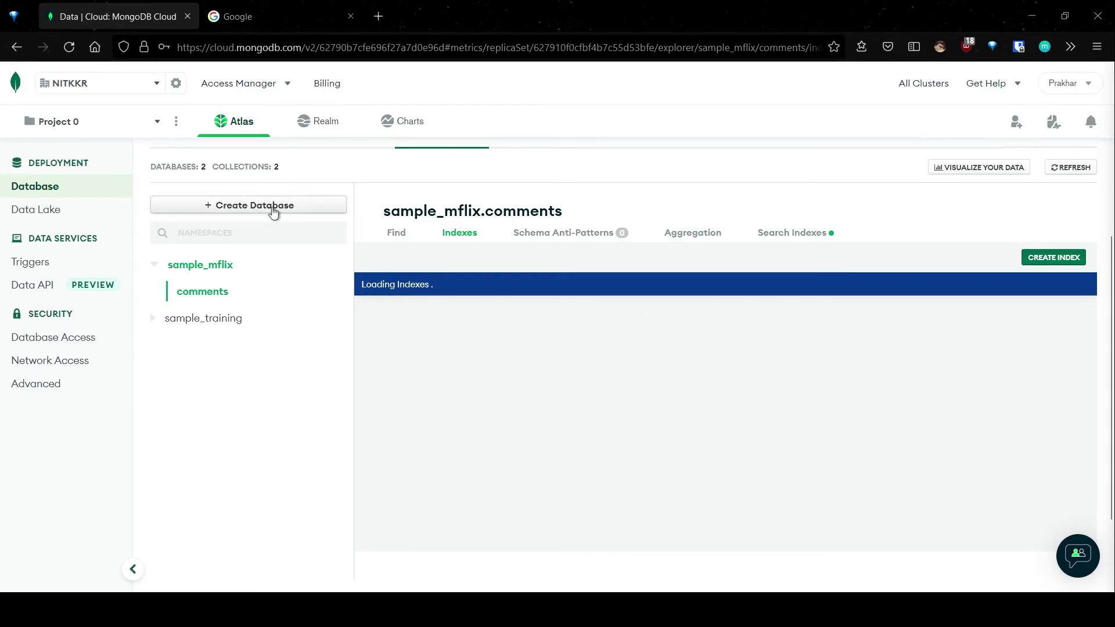
scroll(274, 213, up, 2)
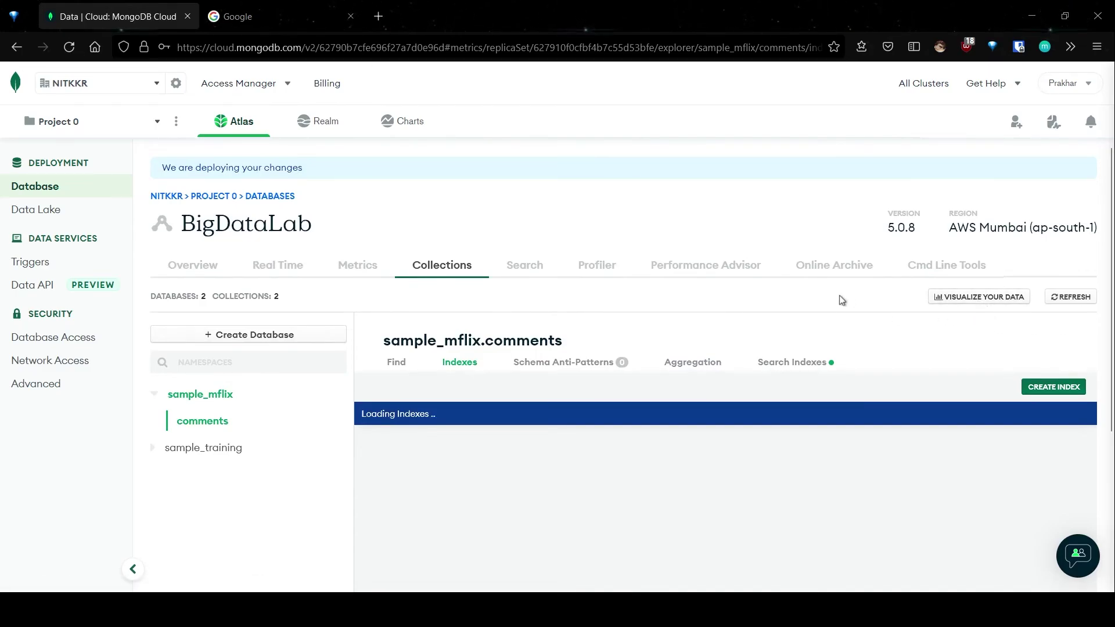
scroll(749, 388, down, 3)
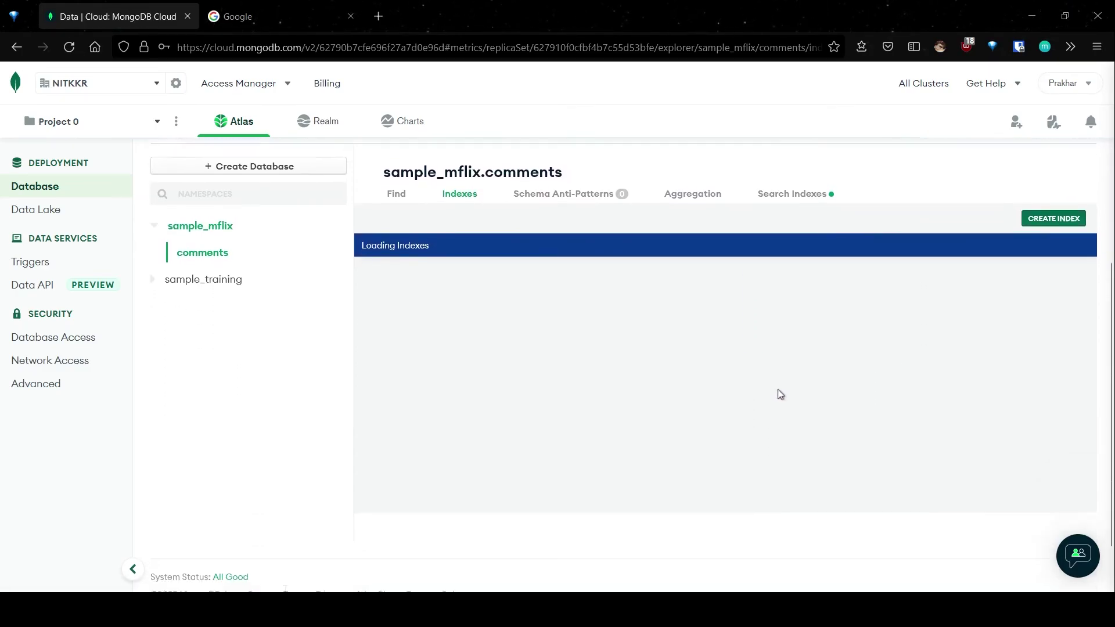
scroll(778, 392, up, 2)
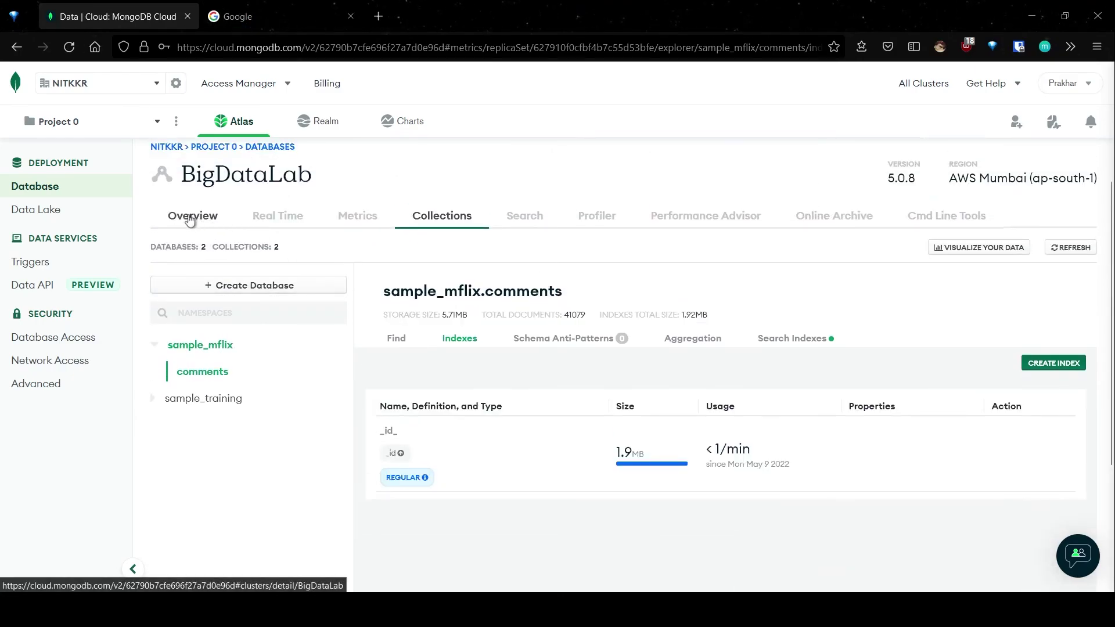
Step: Review the BigDataLab Overview charts for nodes, operations, logical size and connections
click(190, 219)
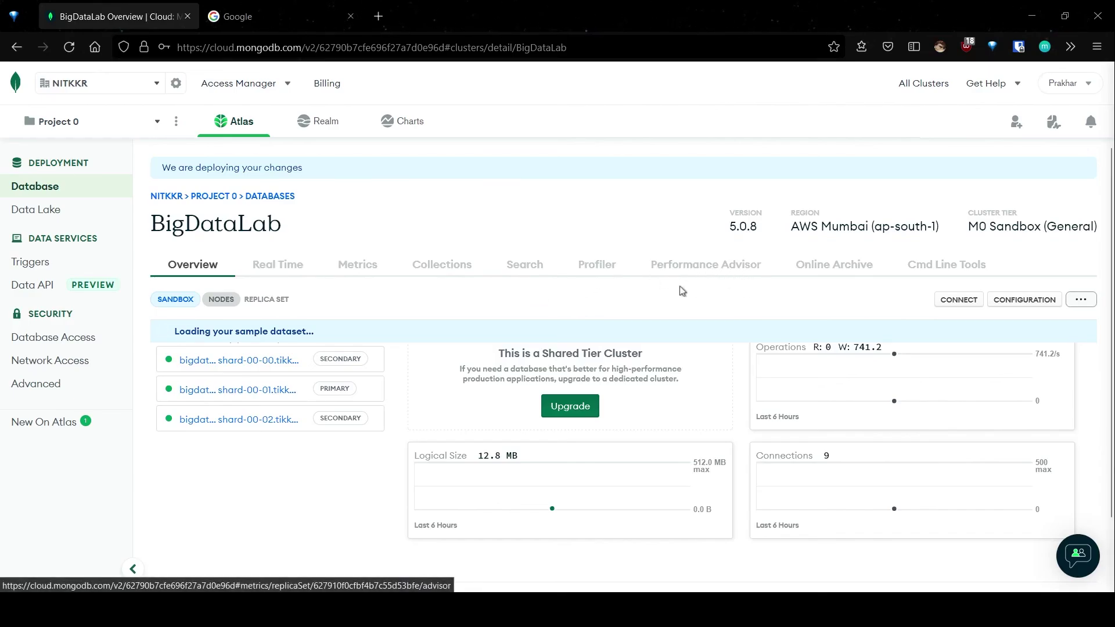
scroll(725, 296, down, 2)
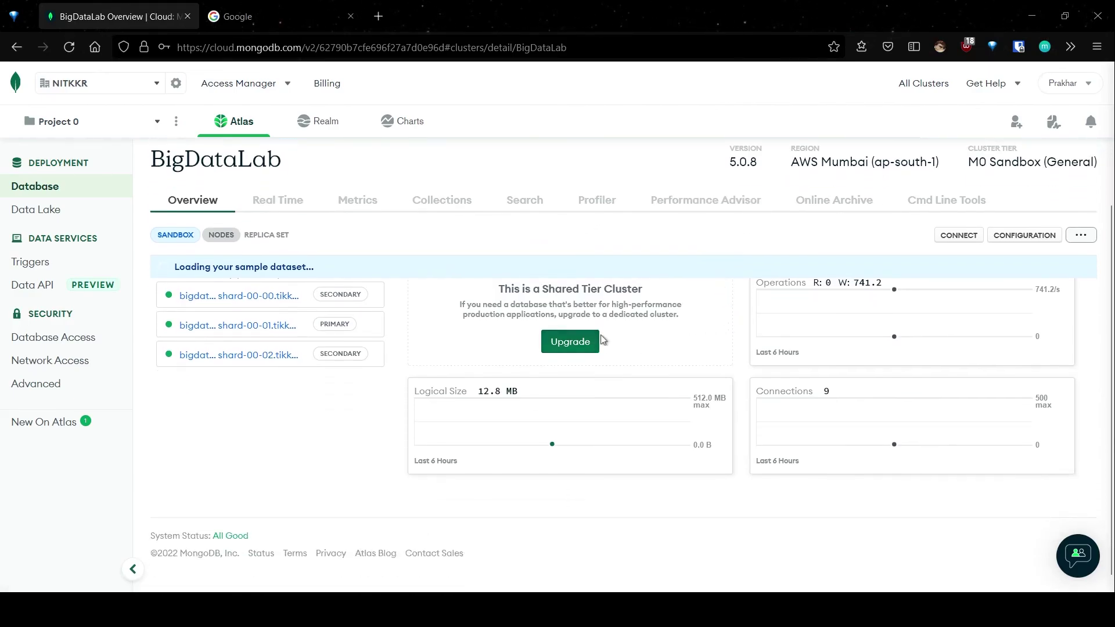
scroll(755, 441, up, 2)
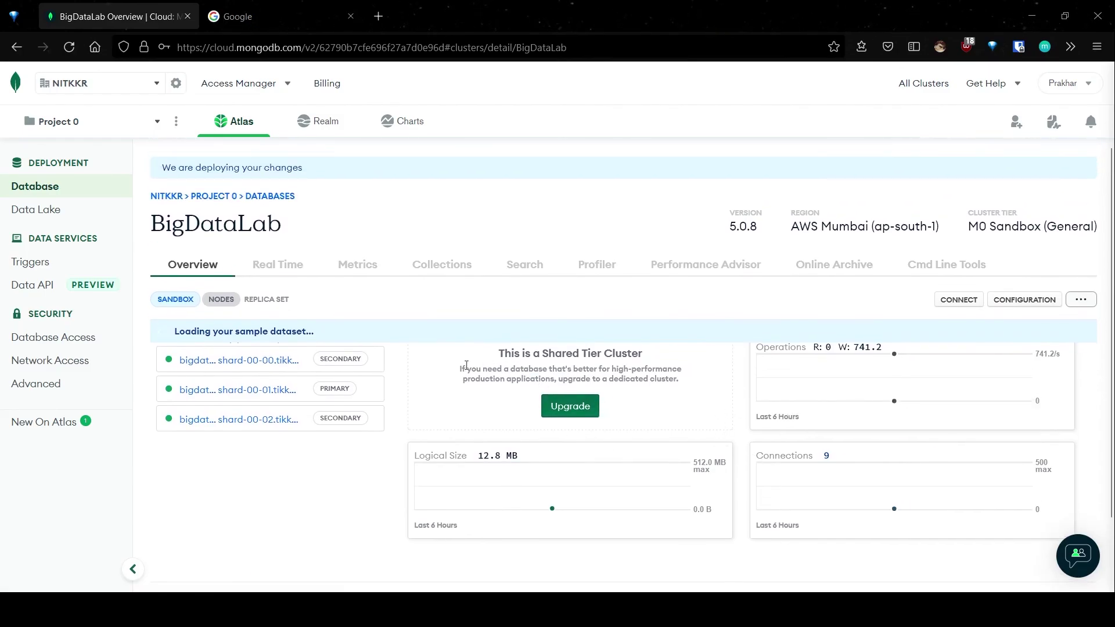
scroll(443, 393, down, 2)
scroll(604, 367, up, 2)
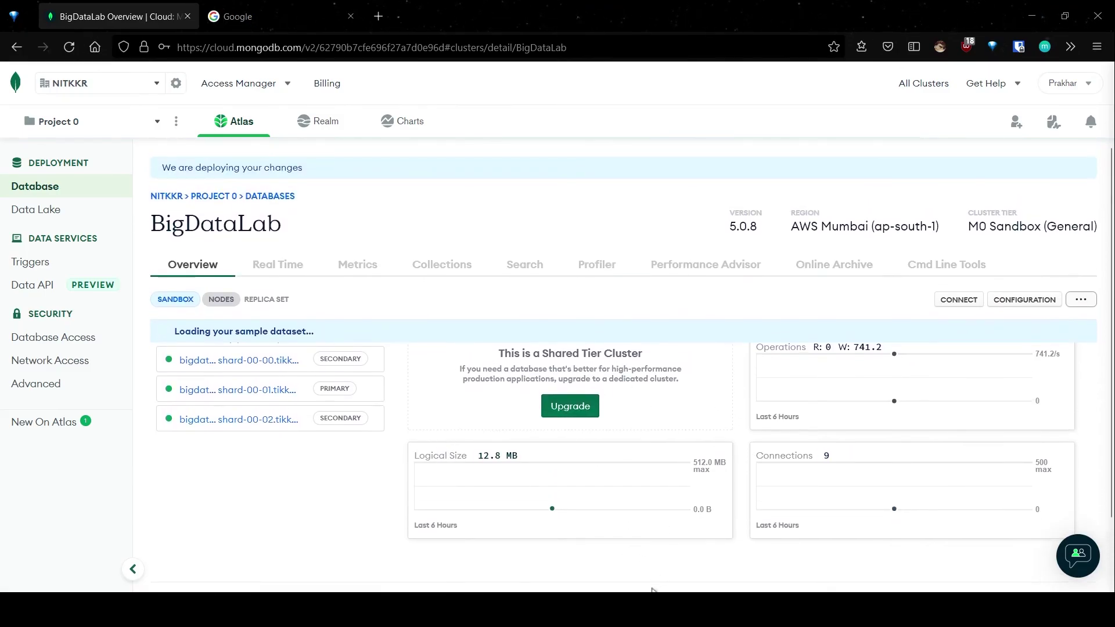